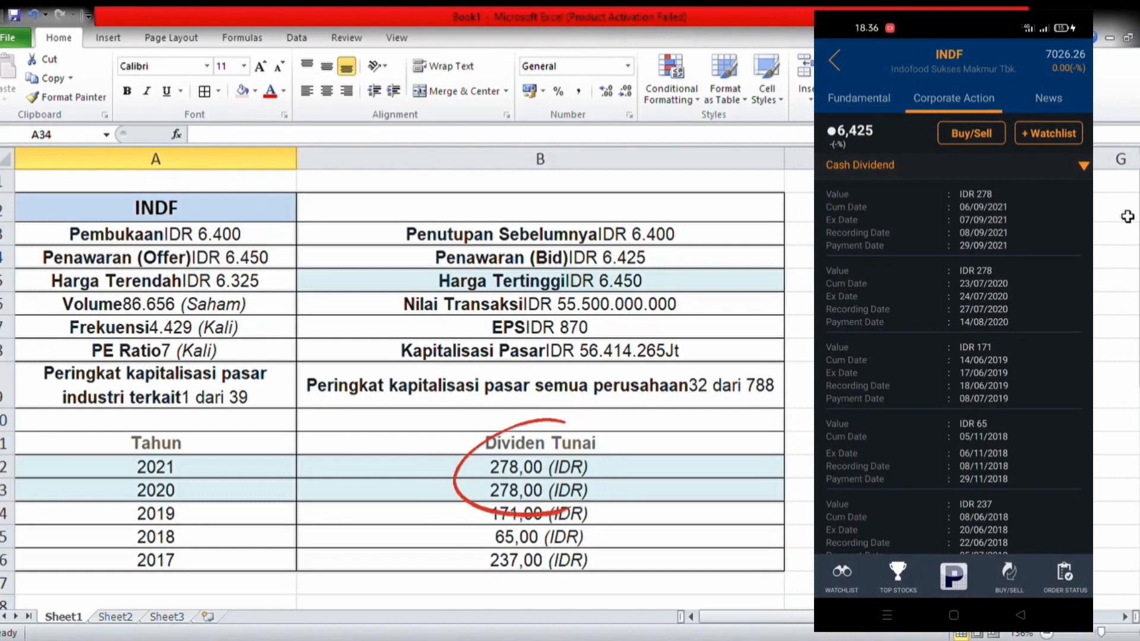
{"action": "scroll", "coordinate": [1127, 216], "scroll_direction": "down", "scroll_amount": 4}
{"action": "scroll", "coordinate": [1127, 216], "scroll_direction": "down", "scroll_amount": 1}
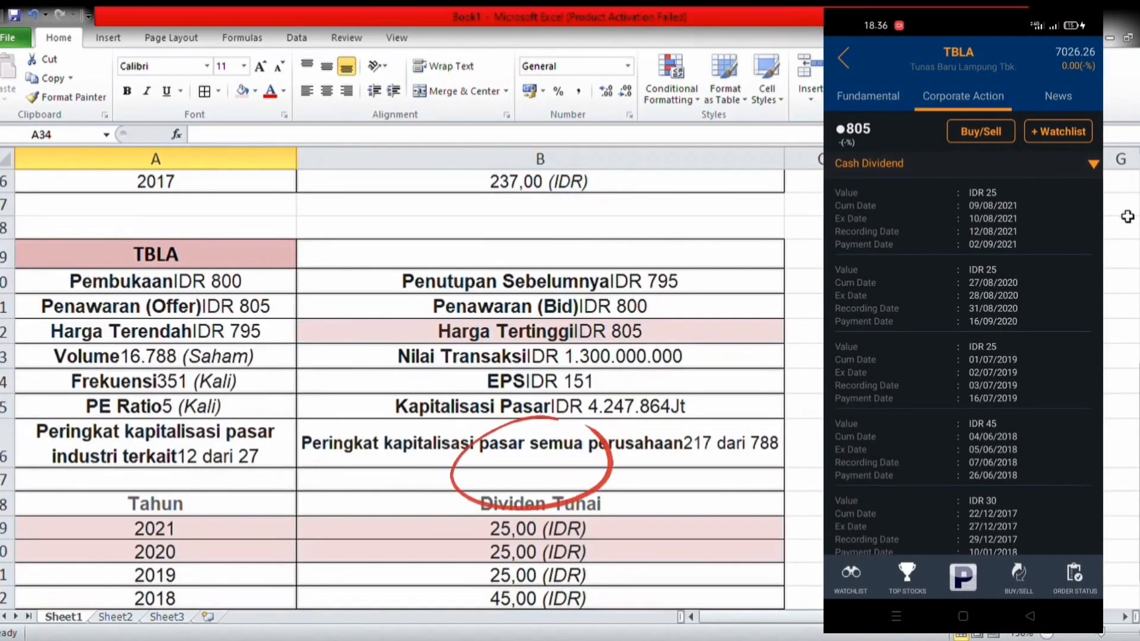
{"action": "scroll", "coordinate": [1127, 216], "scroll_direction": "down", "scroll_amount": 1}
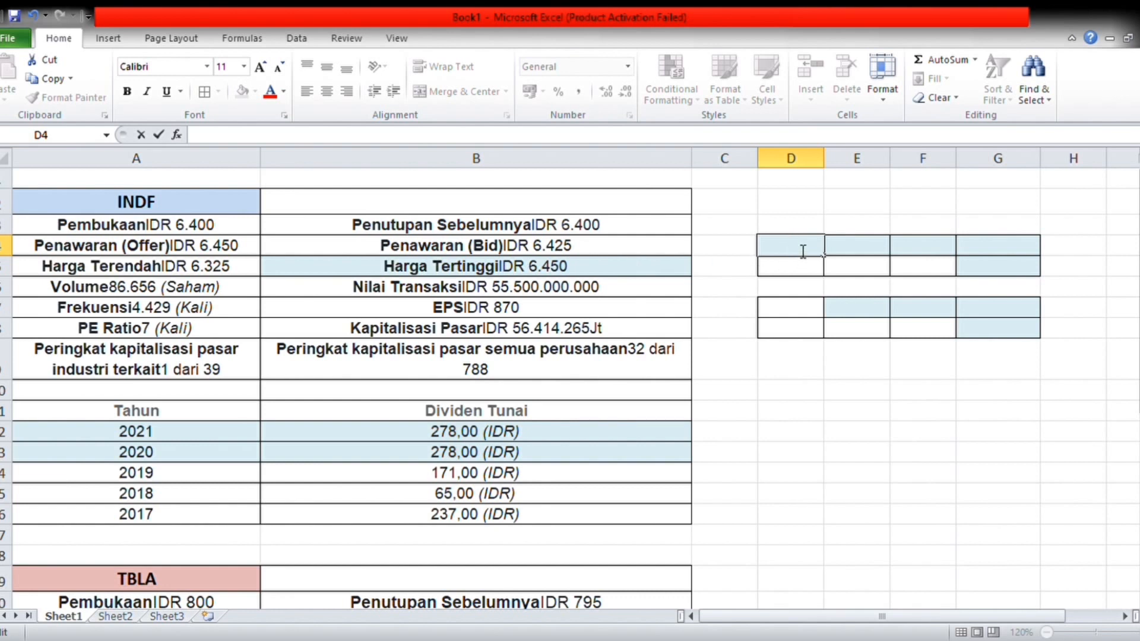
Step: Enter the label "P0 =" in D4, the heading "D" in E4 and the dividend 278 in E5
{"action": "type", "text": "0 ="}
{"action": "left_click", "coordinate": [880, 256]}
{"action": "type", "text": "D"}
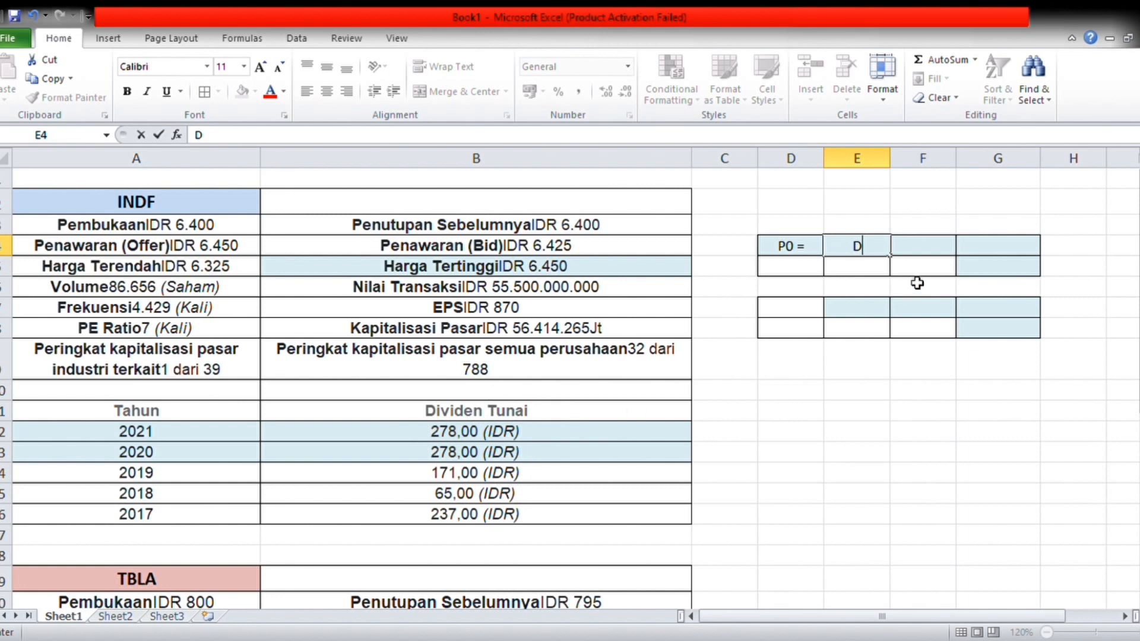
{"action": "left_click", "coordinate": [875, 269]}
{"action": "type", "text": "278"}
Step: Add the heading "Ks" in F4 and enter 43,10 beneath it in F5
{"action": "left_click", "coordinate": [938, 250]}
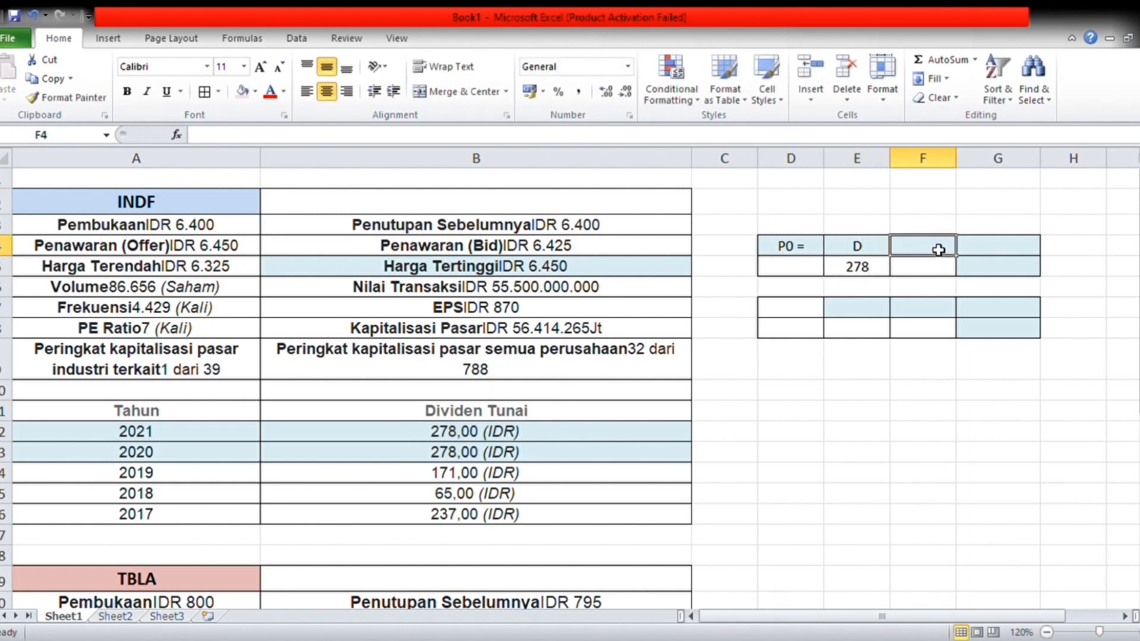
{"action": "type", "text": "Ks"}
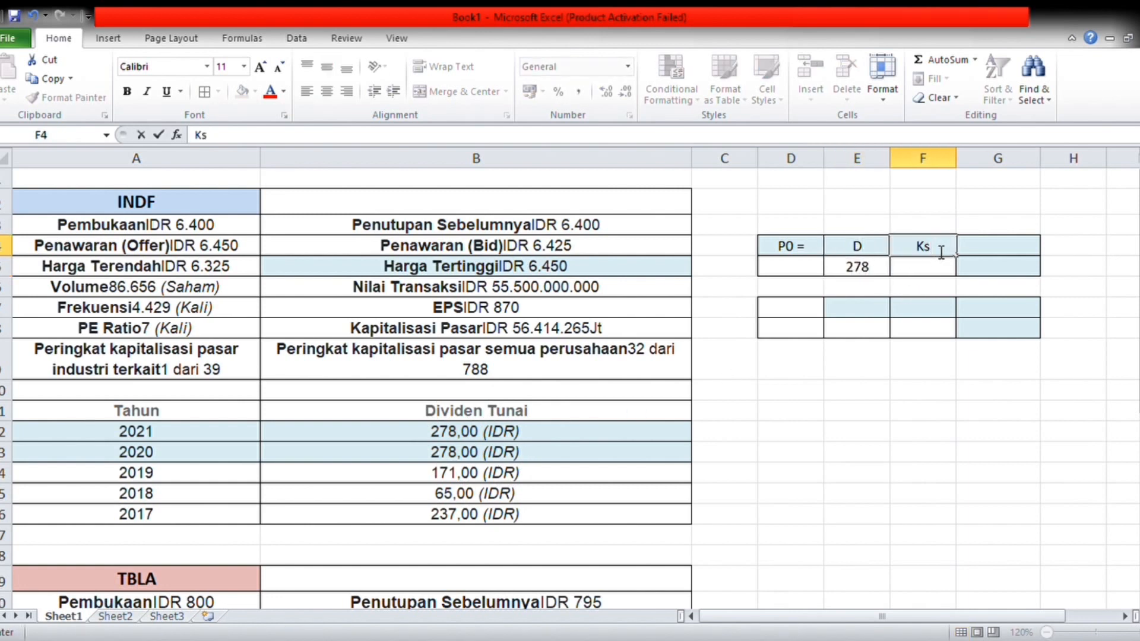
{"action": "key", "text": "Return"}
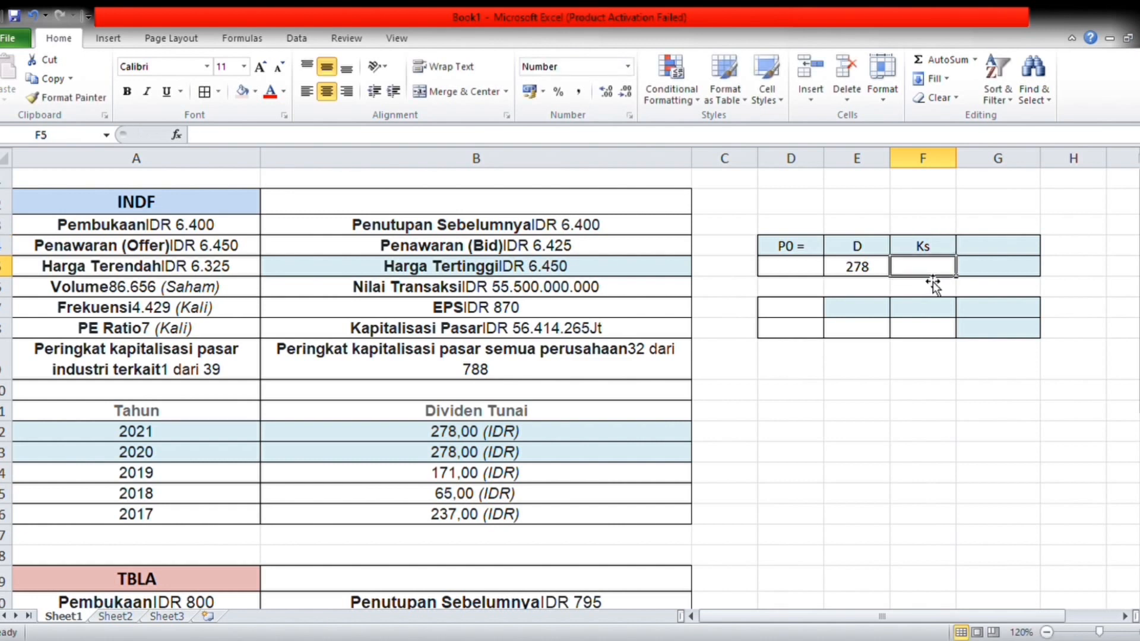
{"action": "type", "text": "43,10"}
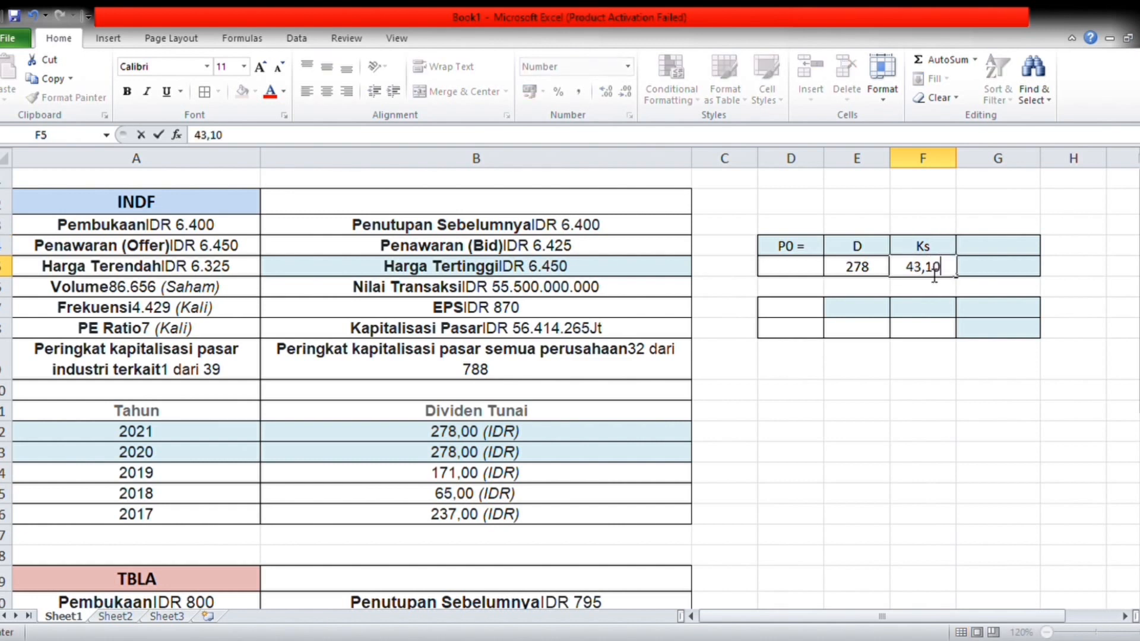
Step: Add the heading "Nilai saham" in G4 and calculate the share value in G5 with the formula =E5/F5
{"action": "left_click", "coordinate": [983, 254]}
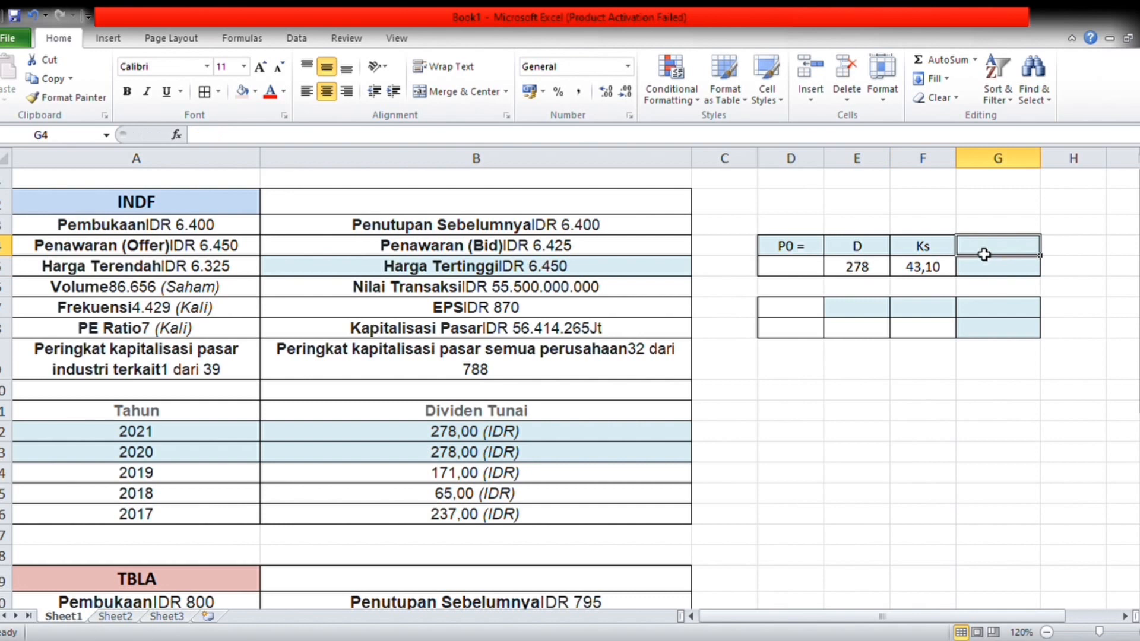
{"action": "type", "text": "Nila"}
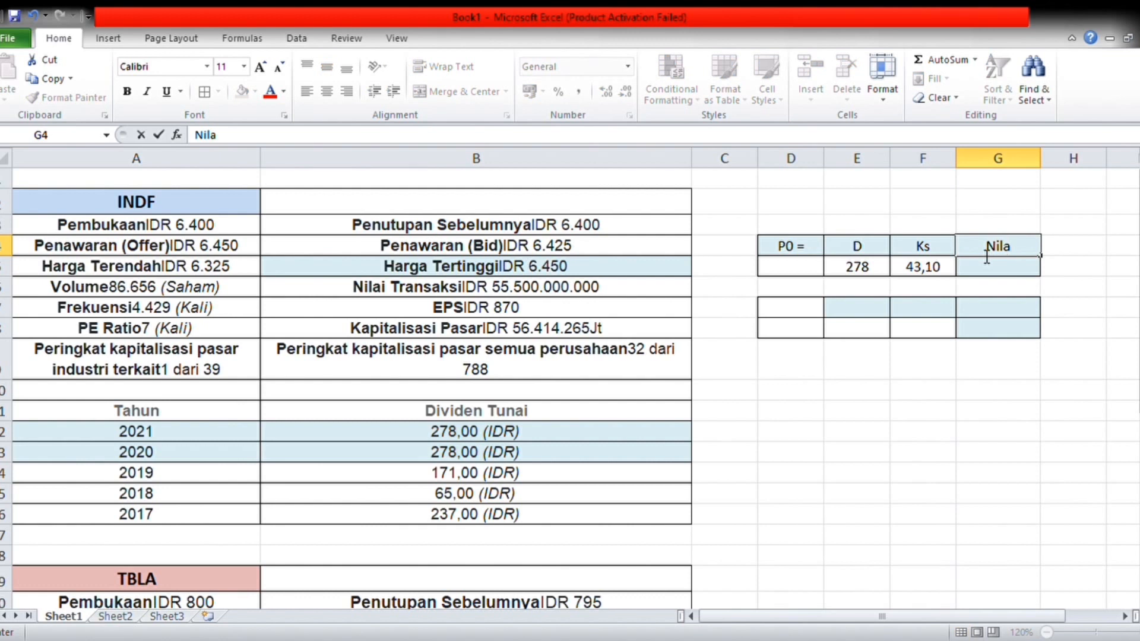
{"action": "type", "text": "i saham"}
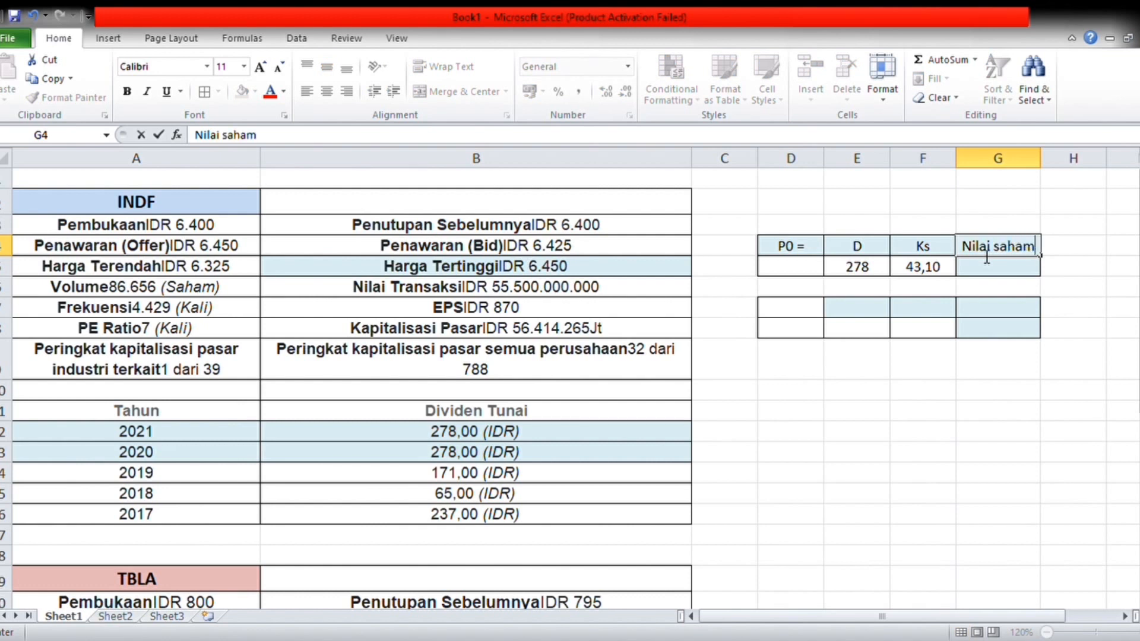
{"action": "left_click", "coordinate": [988, 275]}
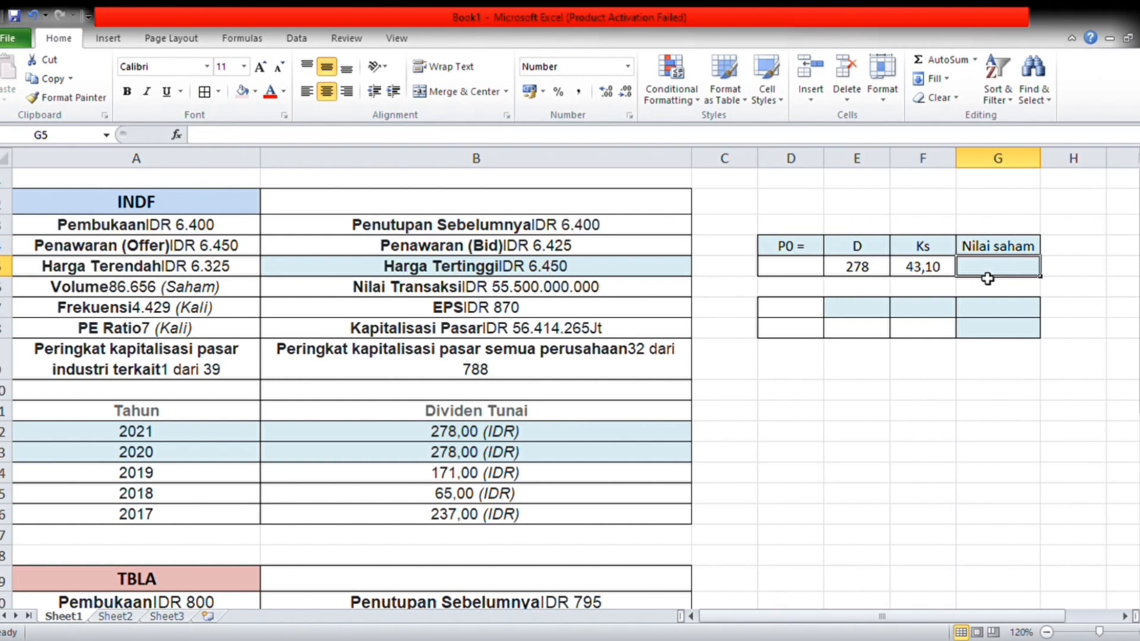
{"action": "type", "text": "="}
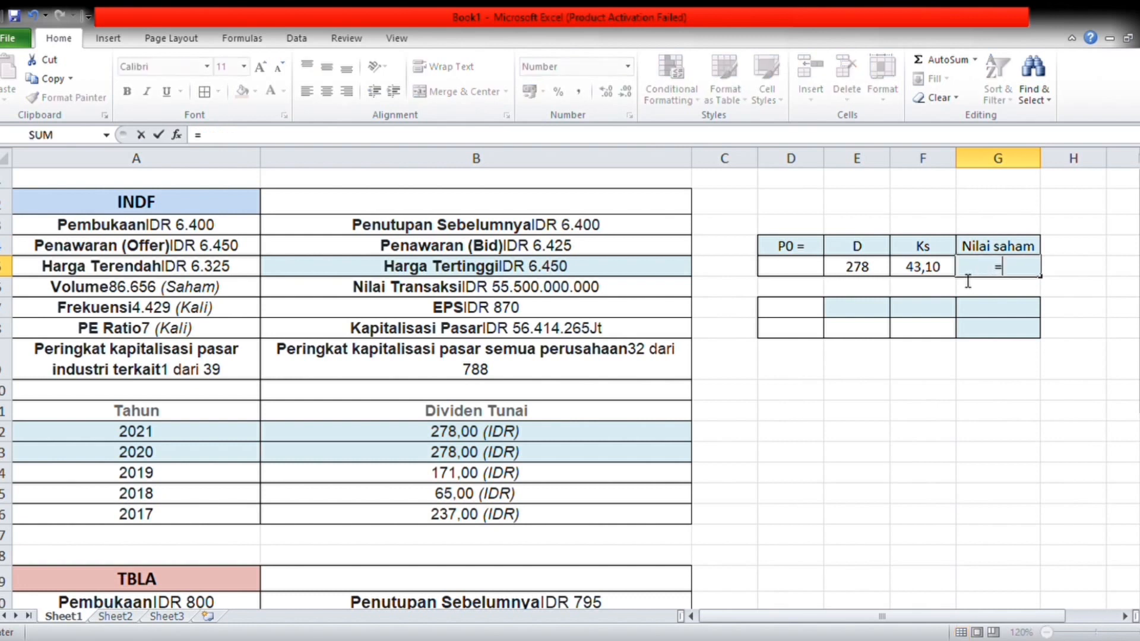
{"action": "left_click", "coordinate": [873, 275]}
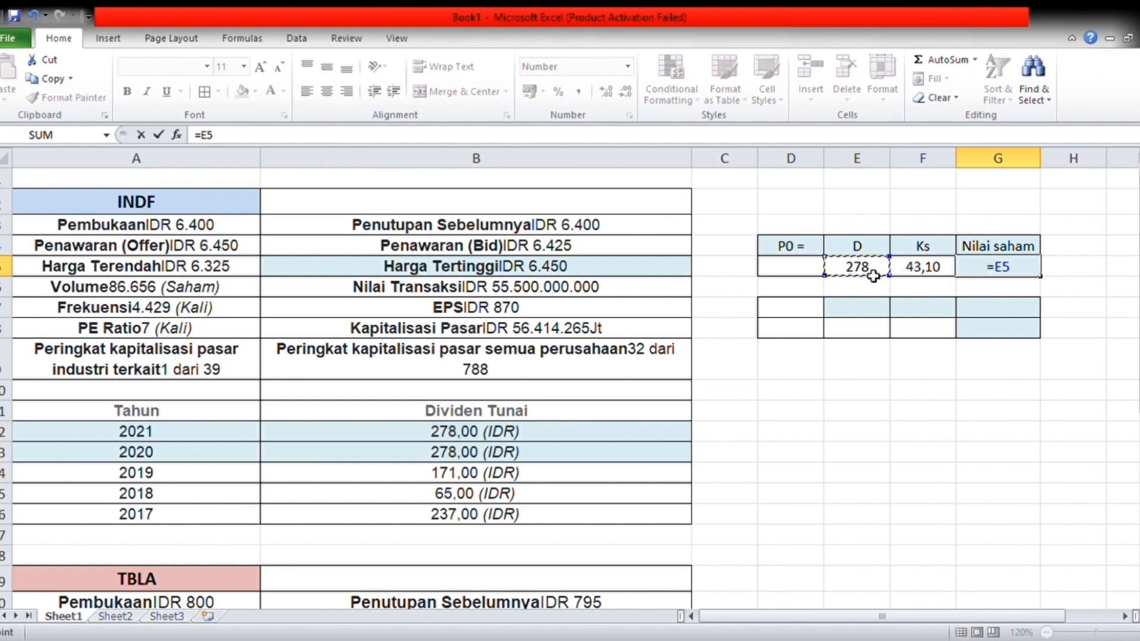
{"action": "type", "text": "/"}
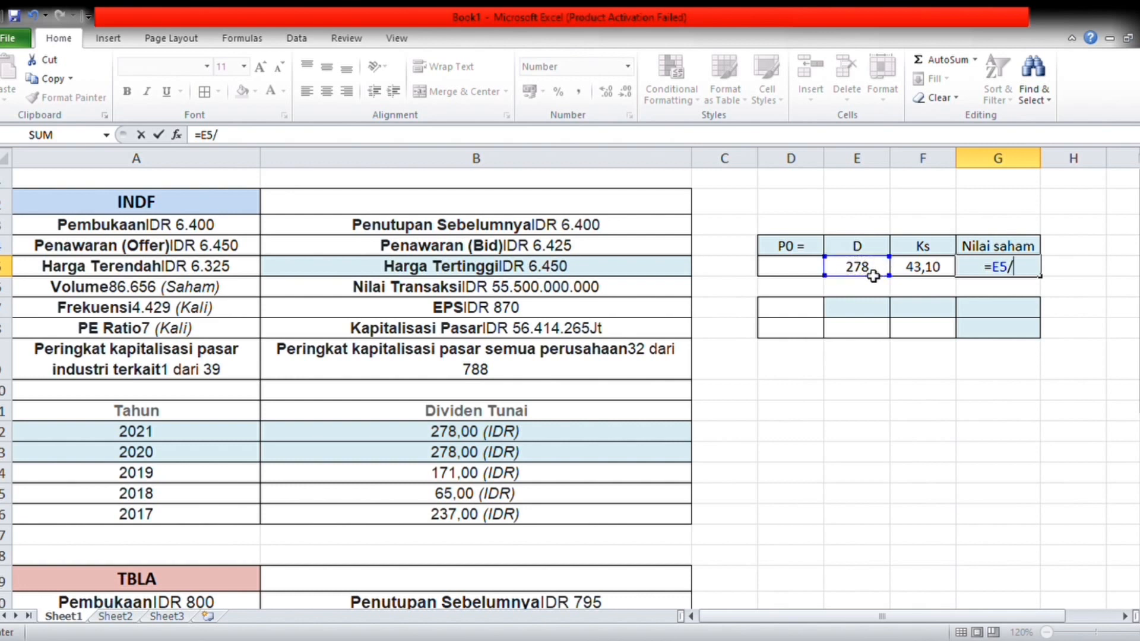
{"action": "left_click", "coordinate": [938, 272]}
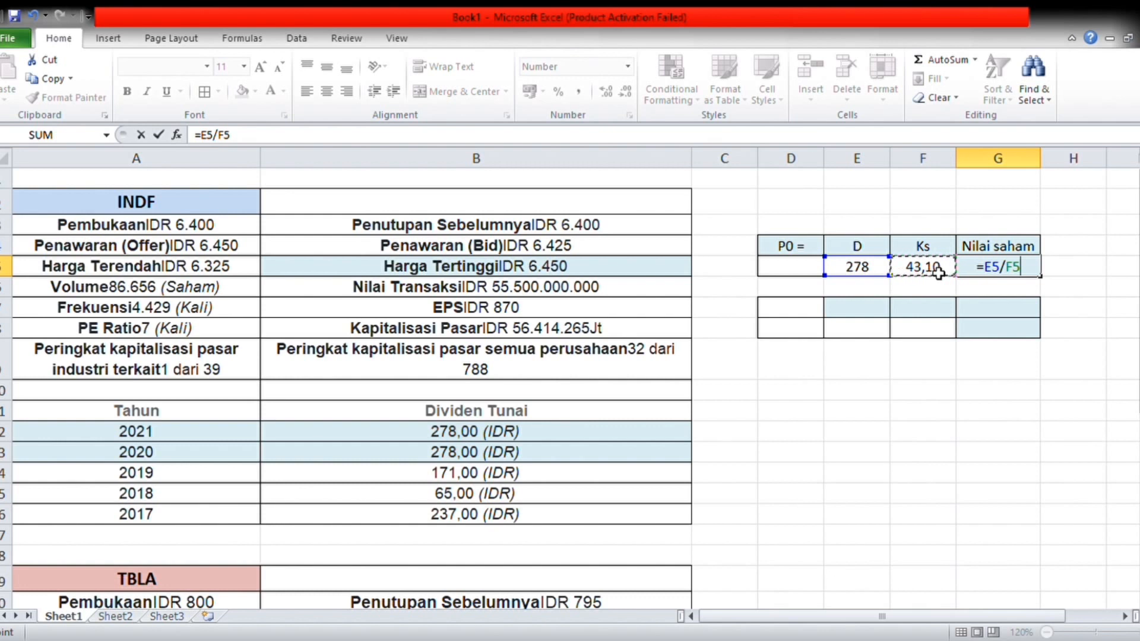
{"action": "key", "text": "Return"}
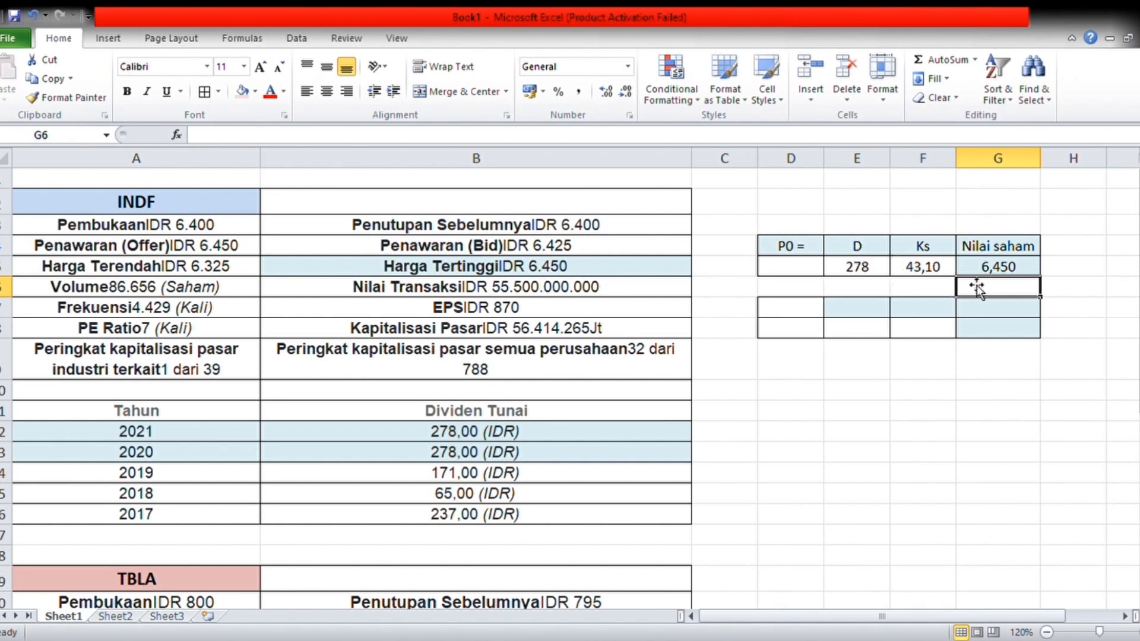
Step: In the second INDF calculation table, enter the heading "D" in E7 and the dividend 278 in E8
{"action": "left_click", "coordinate": [868, 313]}
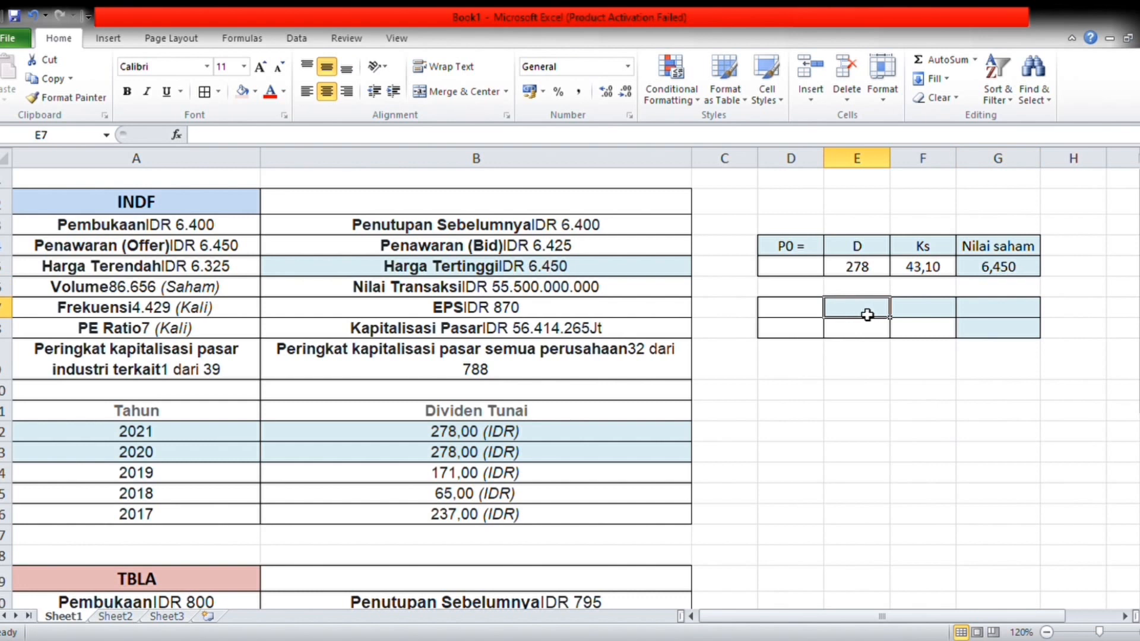
{"action": "type", "text": "d"}
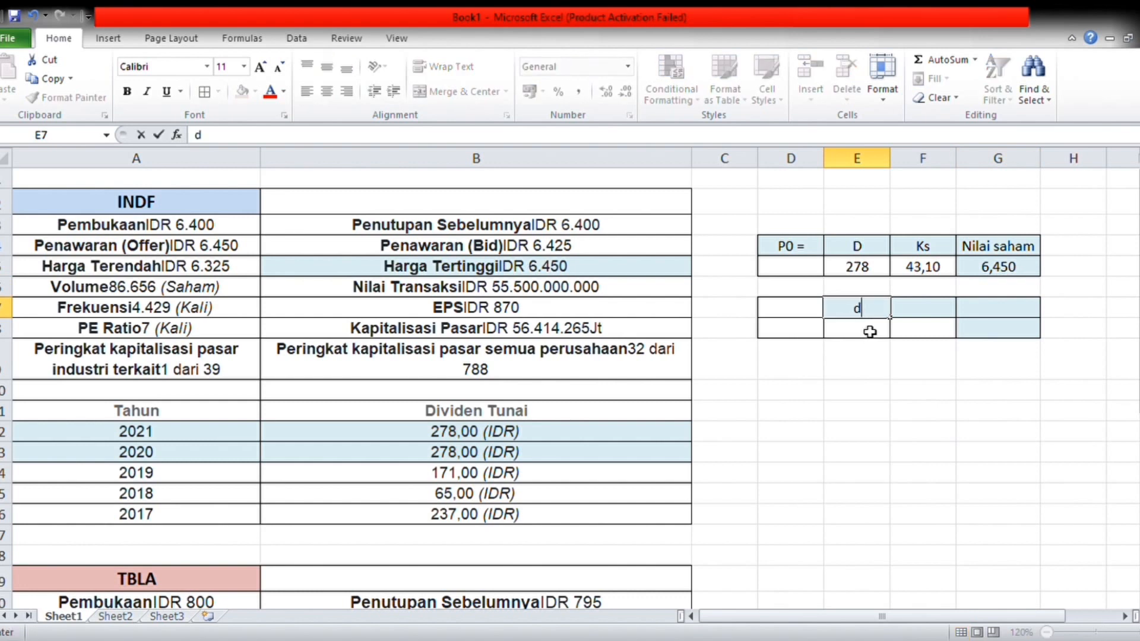
{"action": "key", "text": "BackSpace"}
{"action": "type", "text": "D"}
{"action": "left_click", "coordinate": [871, 338]}
{"action": "type", "text": "278"}
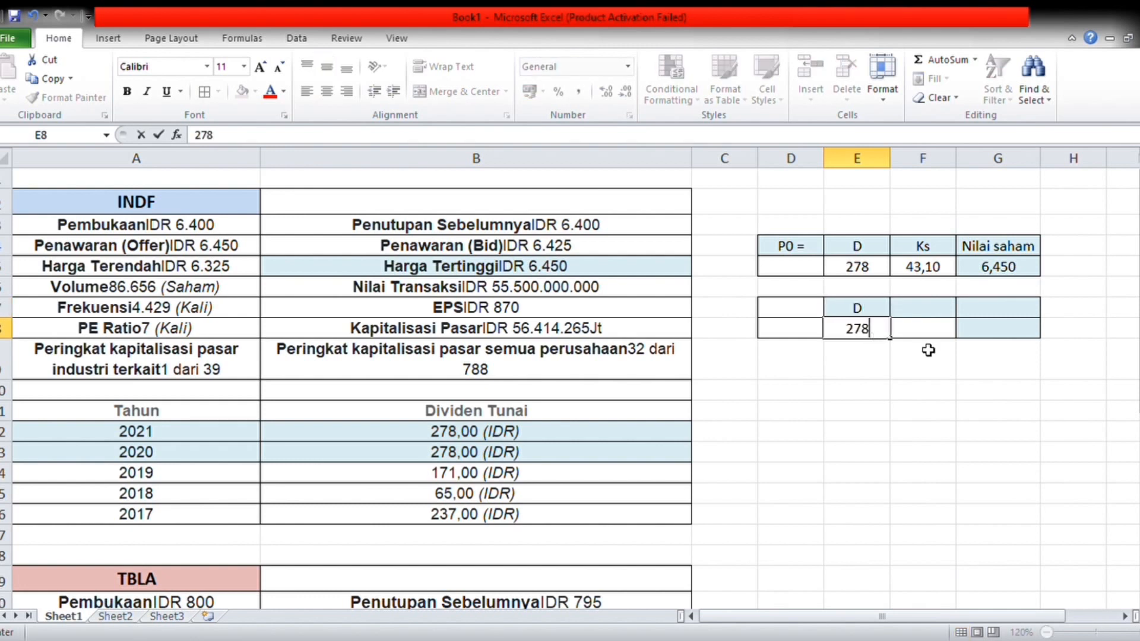
Step: Add the heading "P0" in F7 and enter the share price 6,450 beneath it in F8
{"action": "left_click", "coordinate": [930, 319]}
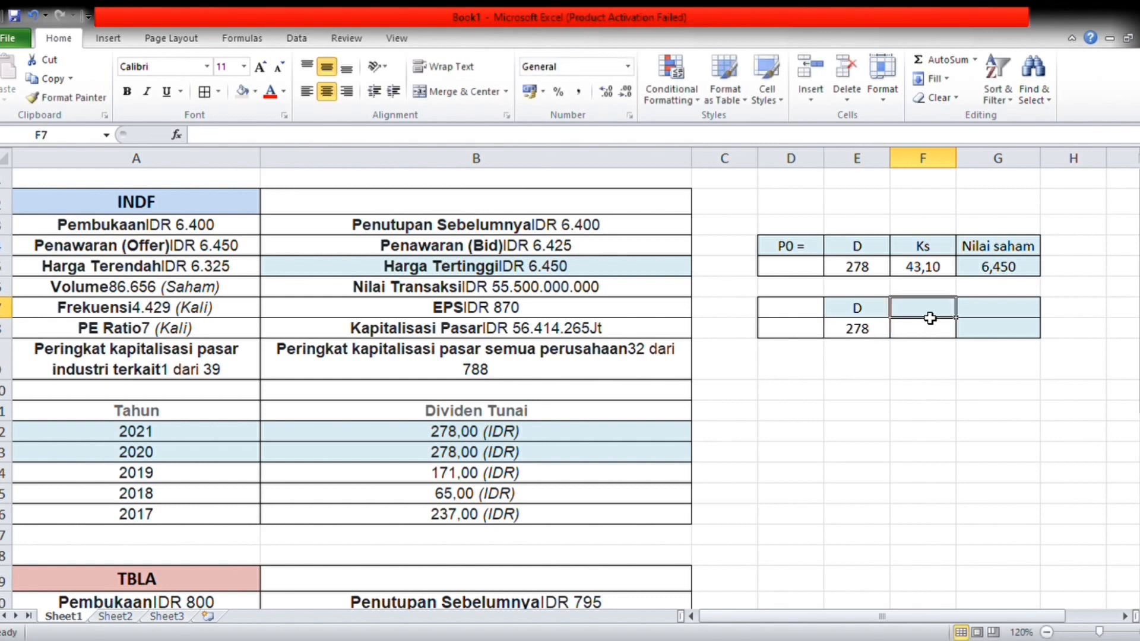
{"action": "type", "text": "P"}
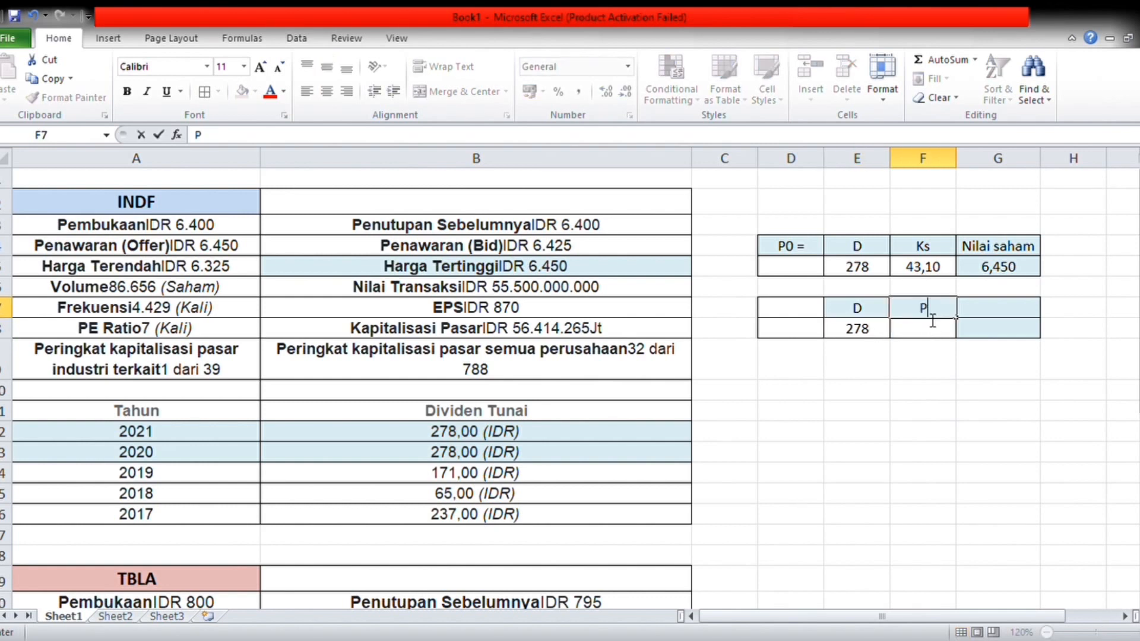
{"action": "type", "text": "0"}
{"action": "left_click", "coordinate": [917, 334]}
{"action": "type", "text": "6,"}
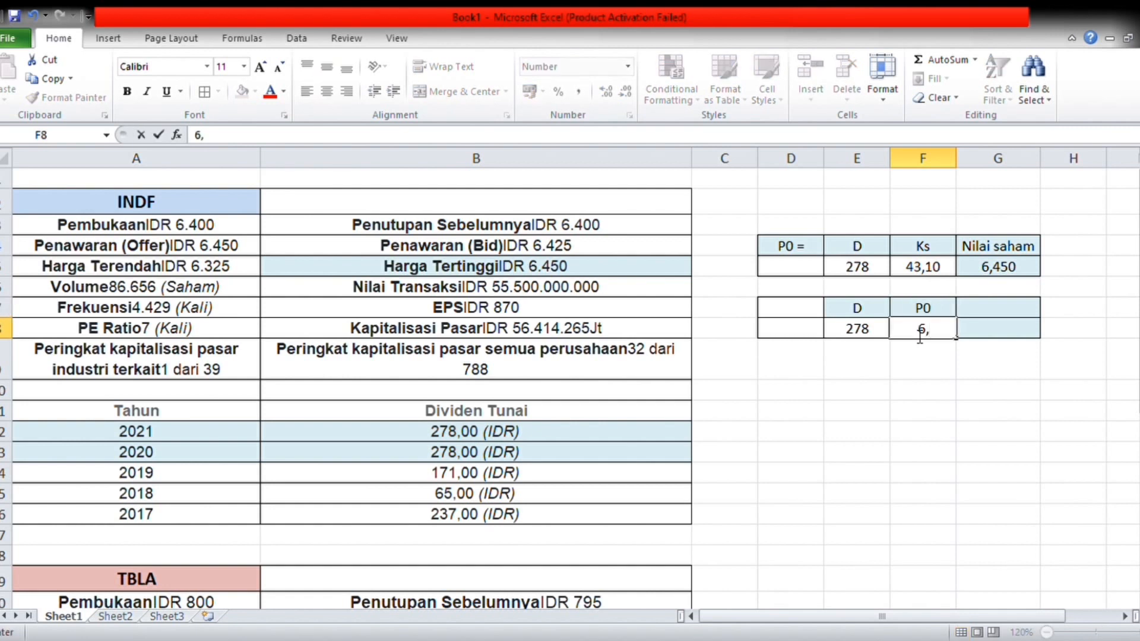
{"action": "type", "text": "450"}
Step: Add the heading "Ks" in G7 and calculate the rate of return in G8 with the formula =E8/G5
{"action": "left_click", "coordinate": [1001, 314]}
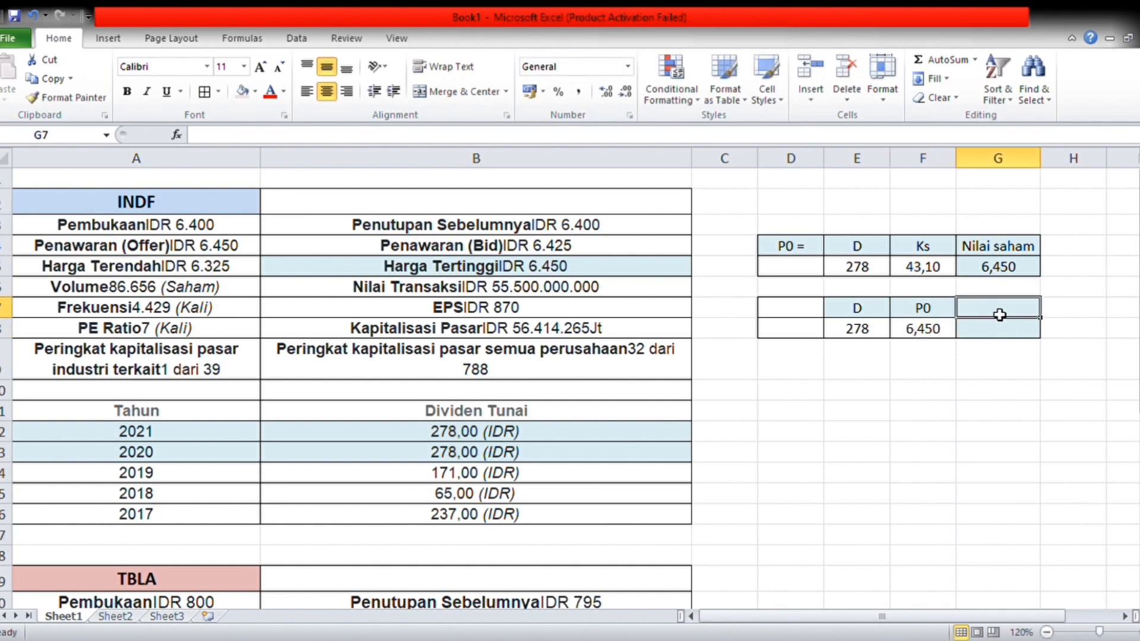
{"action": "type", "text": "Ks"}
{"action": "left_click", "coordinate": [1010, 331]}
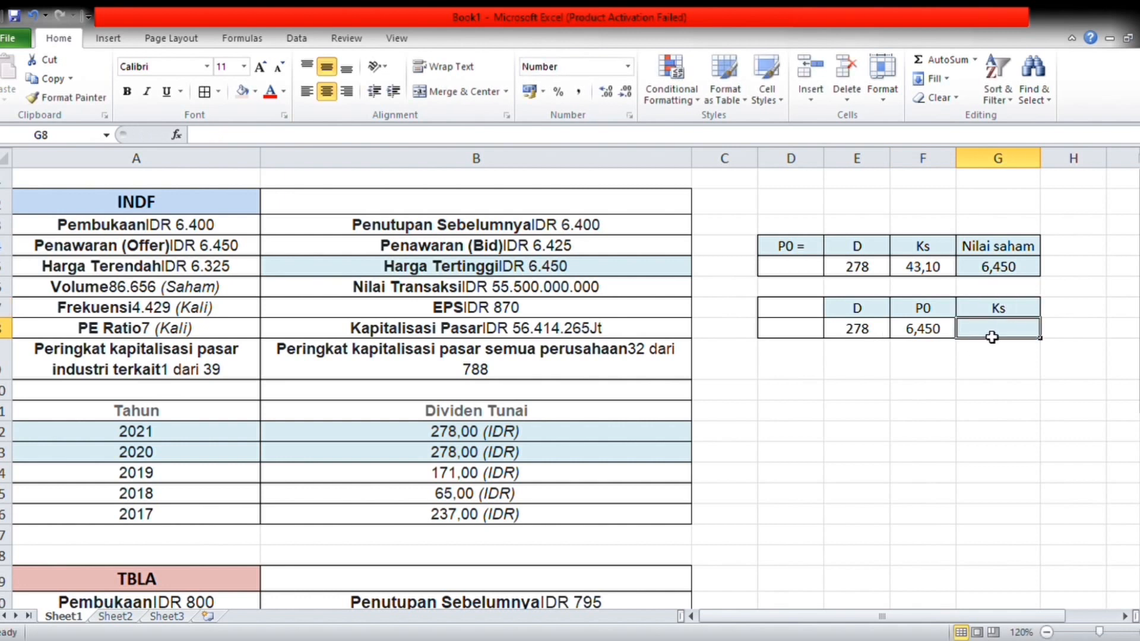
{"action": "type", "text": "="}
{"action": "left_click", "coordinate": [869, 337]}
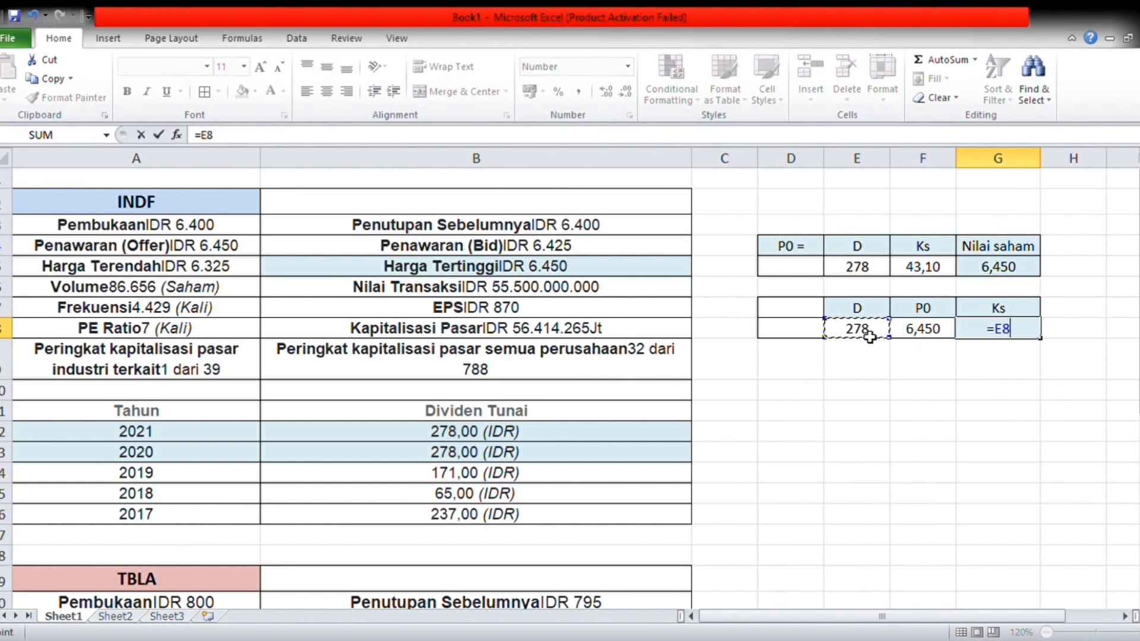
{"action": "type", "text": "/"}
{"action": "left_click", "coordinate": [1002, 267]}
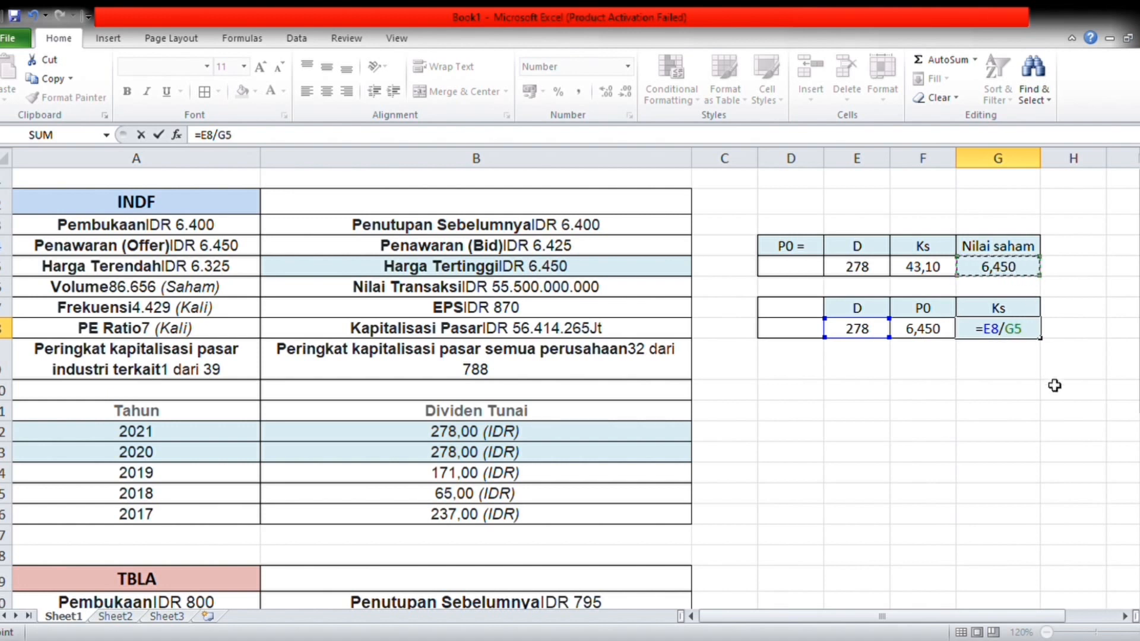
{"action": "key", "text": "Return"}
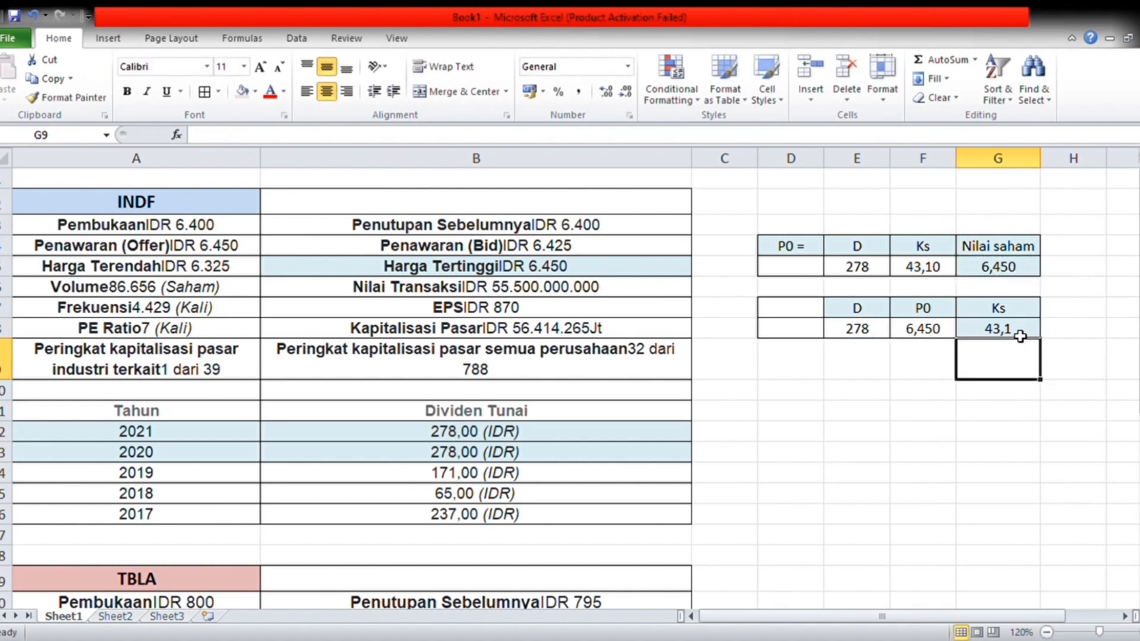
{"action": "left_click", "coordinate": [1021, 334]}
Step: In the lower calculation table beside the TBLA data, enter the heading "D" in E24 and the dividend 25 in E25
{"action": "scroll", "coordinate": [828, 402], "scroll_direction": "down", "scroll_amount": 2}
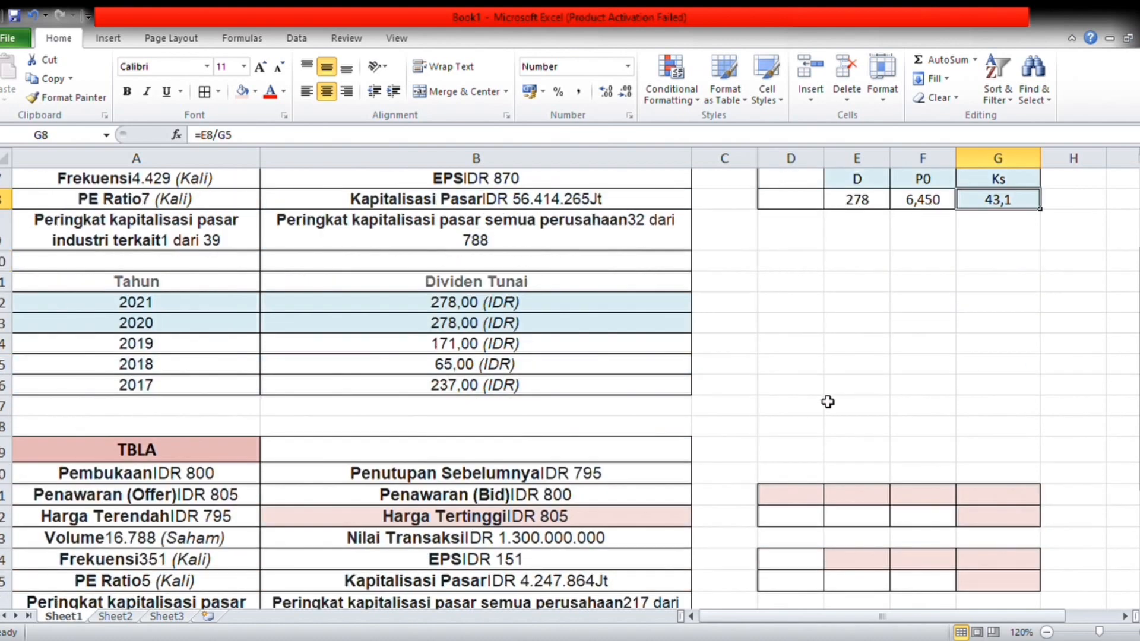
{"action": "scroll", "coordinate": [828, 402], "scroll_direction": "down", "scroll_amount": 1}
{"action": "scroll", "coordinate": [828, 402], "scroll_direction": "down", "scroll_amount": 1}
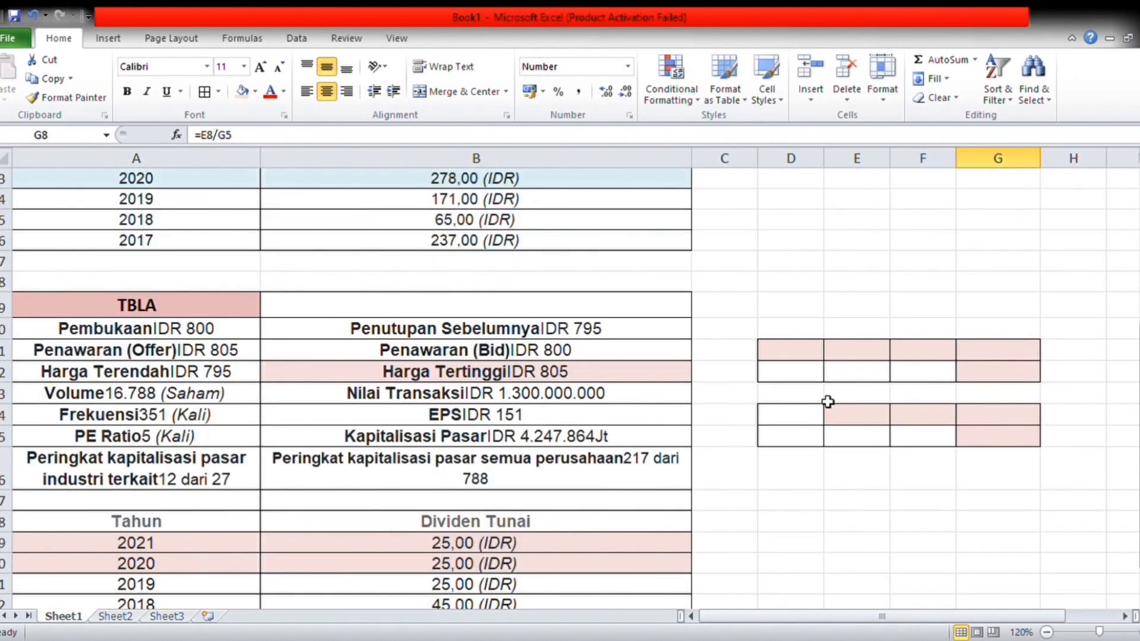
{"action": "scroll", "coordinate": [828, 402], "scroll_direction": "down", "scroll_amount": 2}
{"action": "scroll", "coordinate": [828, 402], "scroll_direction": "up", "scroll_amount": 1}
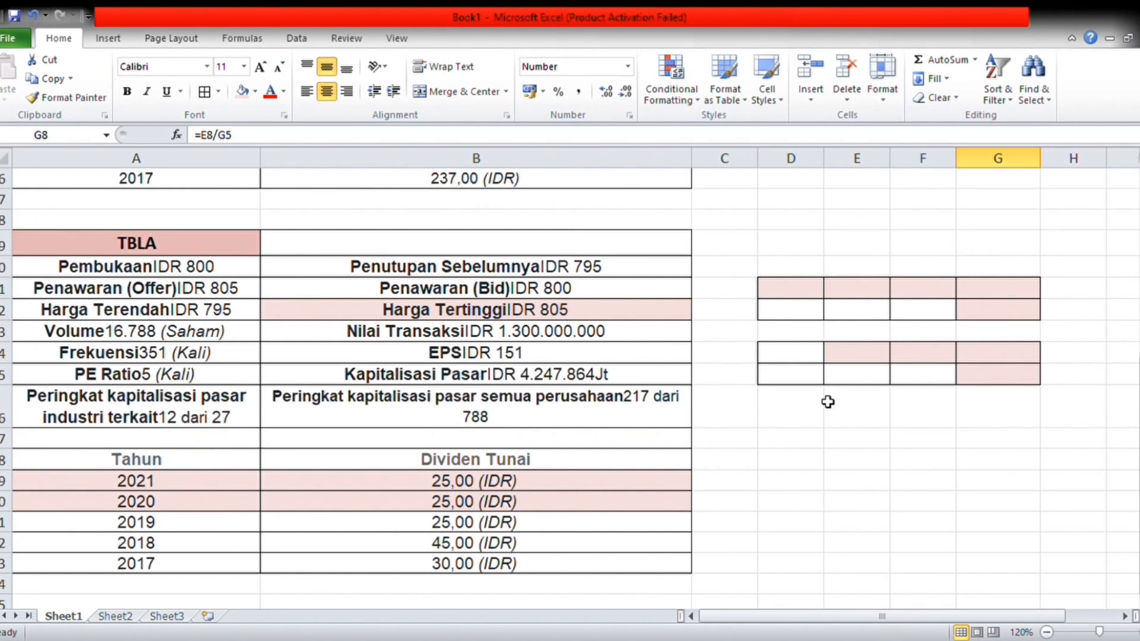
{"action": "scroll", "coordinate": [828, 402], "scroll_direction": "down", "scroll_amount": 1}
{"action": "scroll", "coordinate": [828, 402], "scroll_direction": "up", "scroll_amount": 1}
{"action": "left_click", "coordinate": [846, 360]}
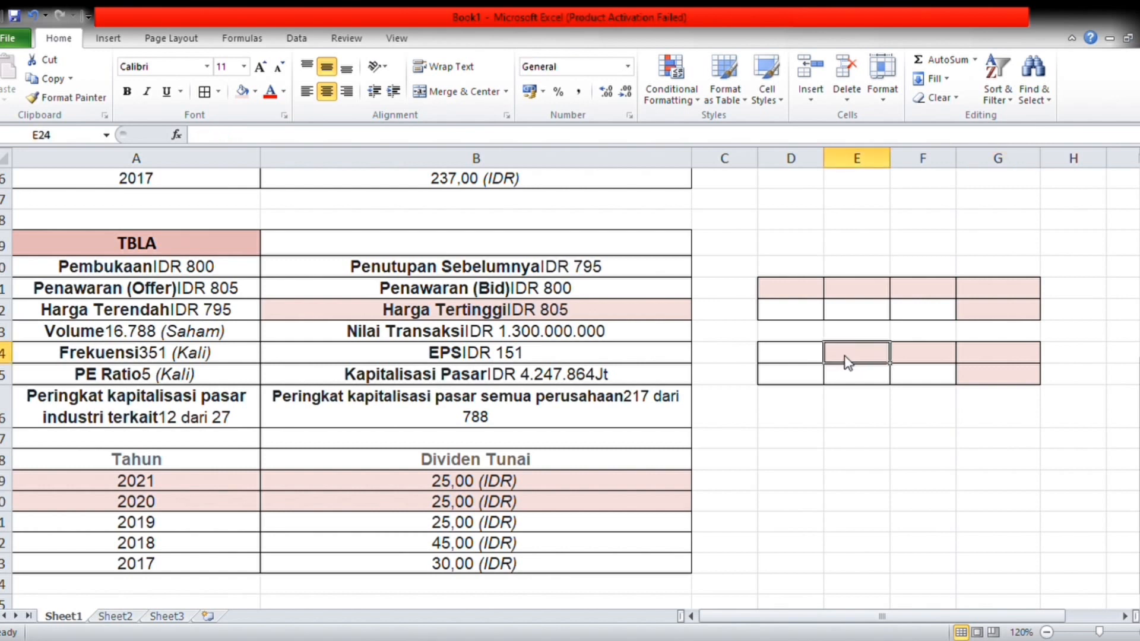
{"action": "type", "text": "D"}
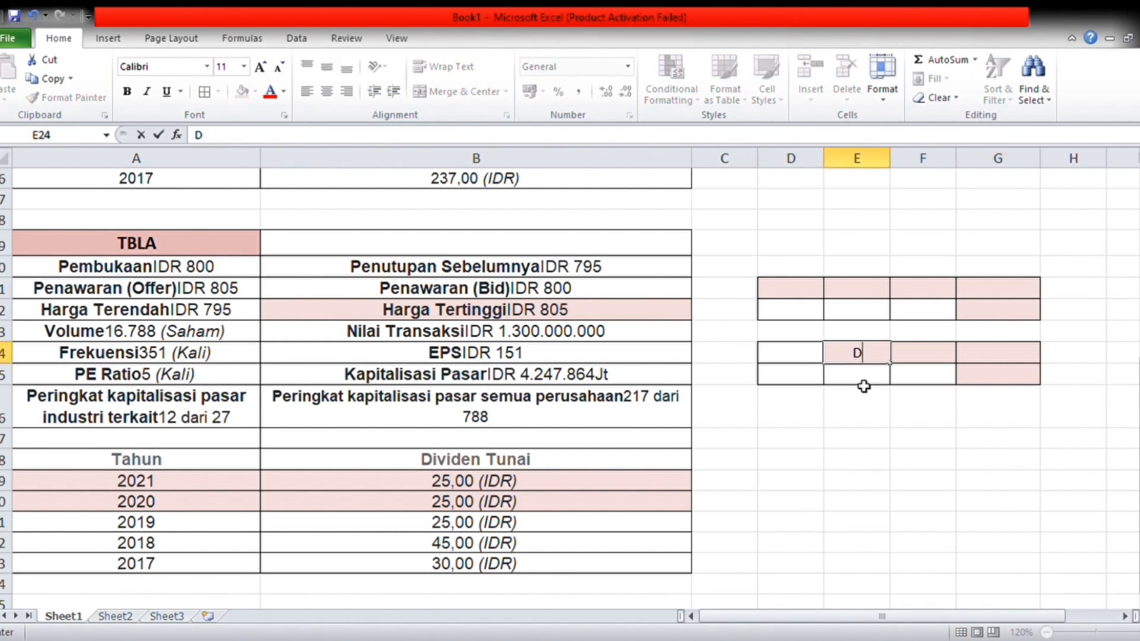
{"action": "left_click", "coordinate": [864, 379]}
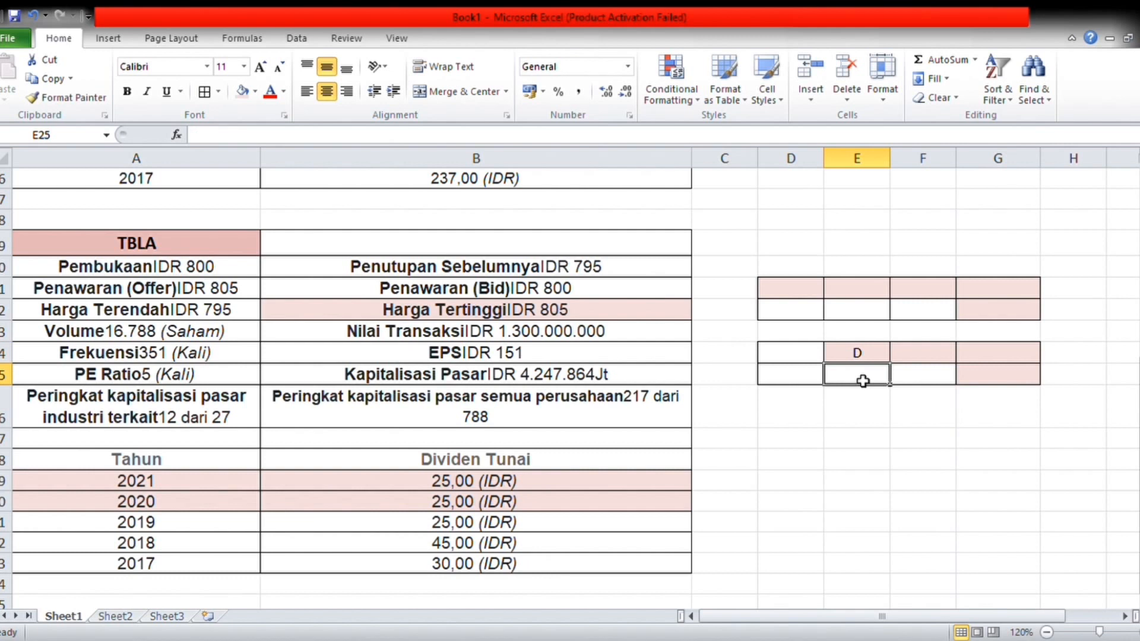
{"action": "type", "text": "25"}
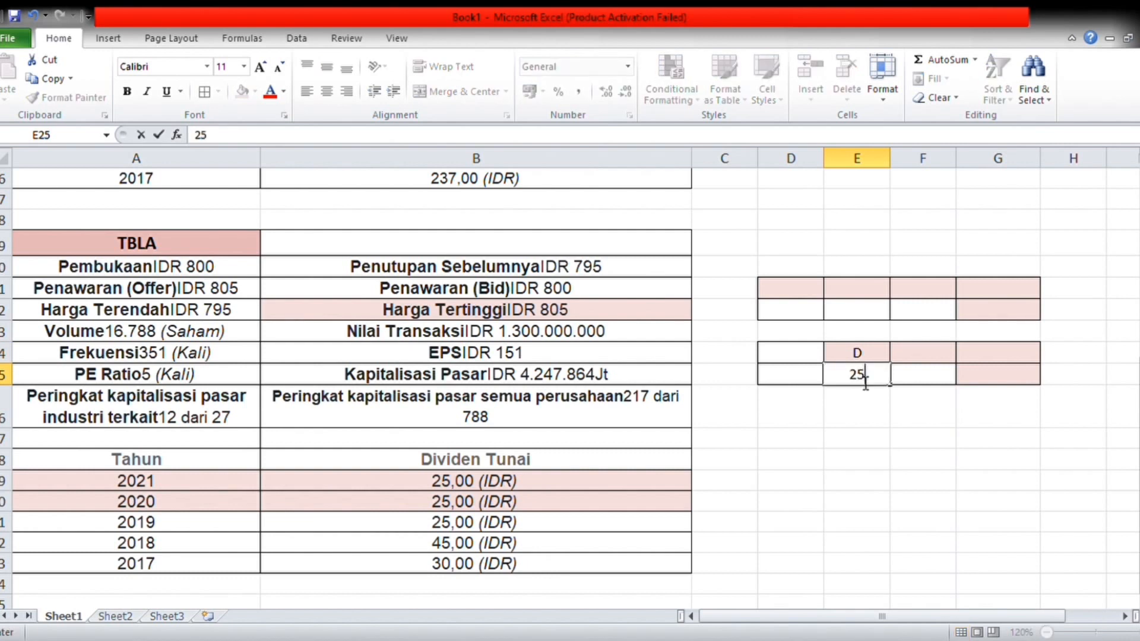
{"action": "left_click", "coordinate": [946, 362]}
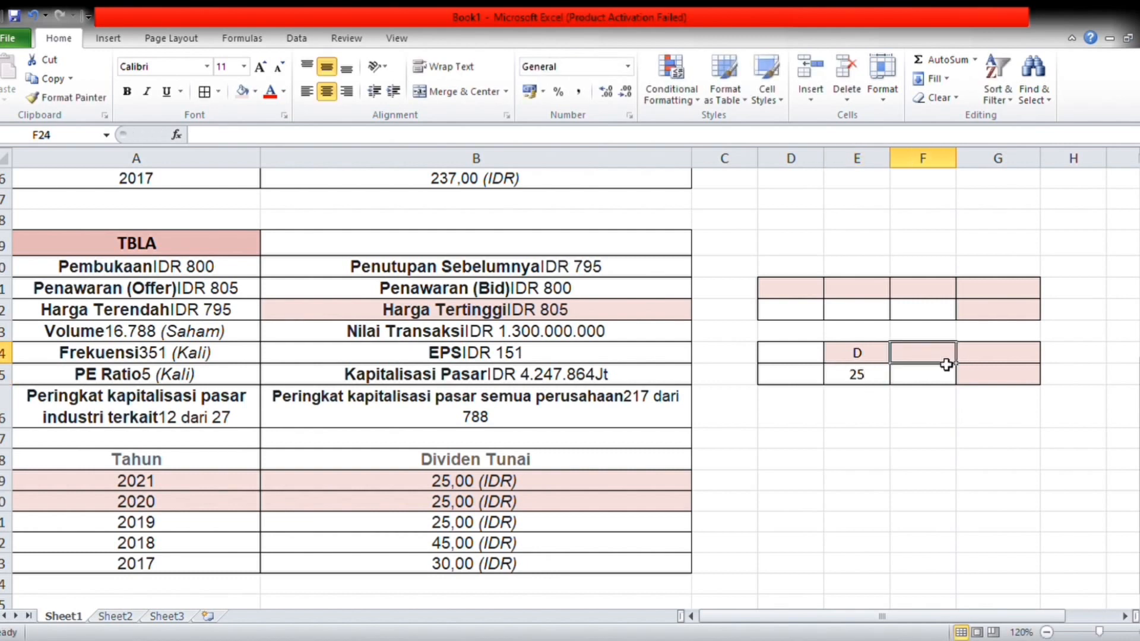
Step: In the lower TBLA calculation table, add the heading "P0" in F24 and enter the share price 805 in F25
{"action": "type", "text": "P"}
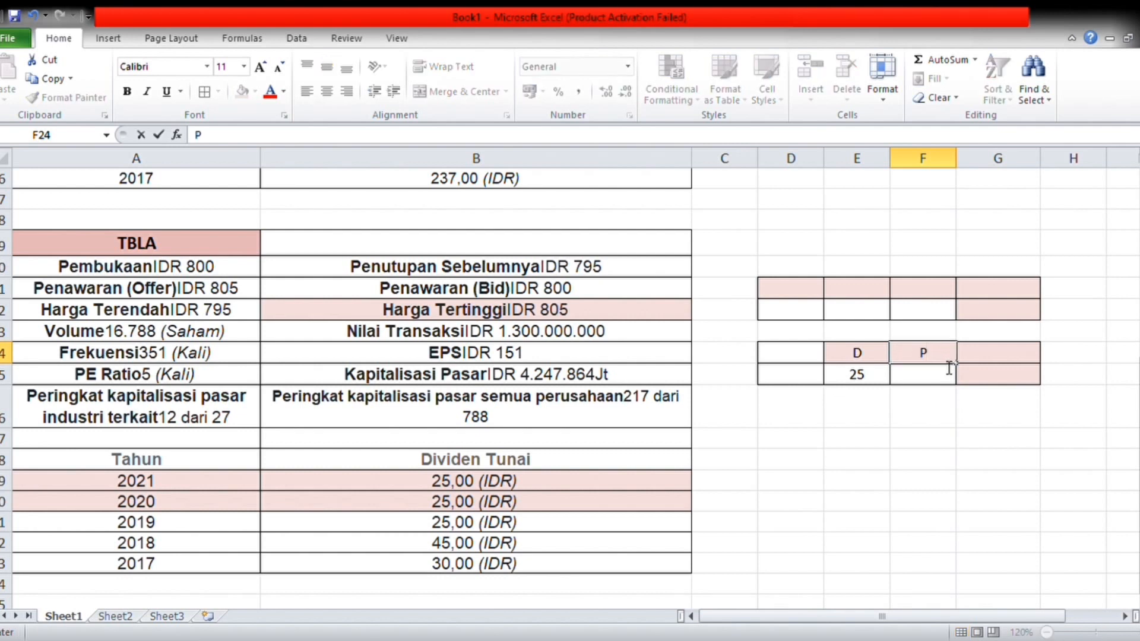
{"action": "type", "text": "0"}
{"action": "left_click", "coordinate": [925, 384]}
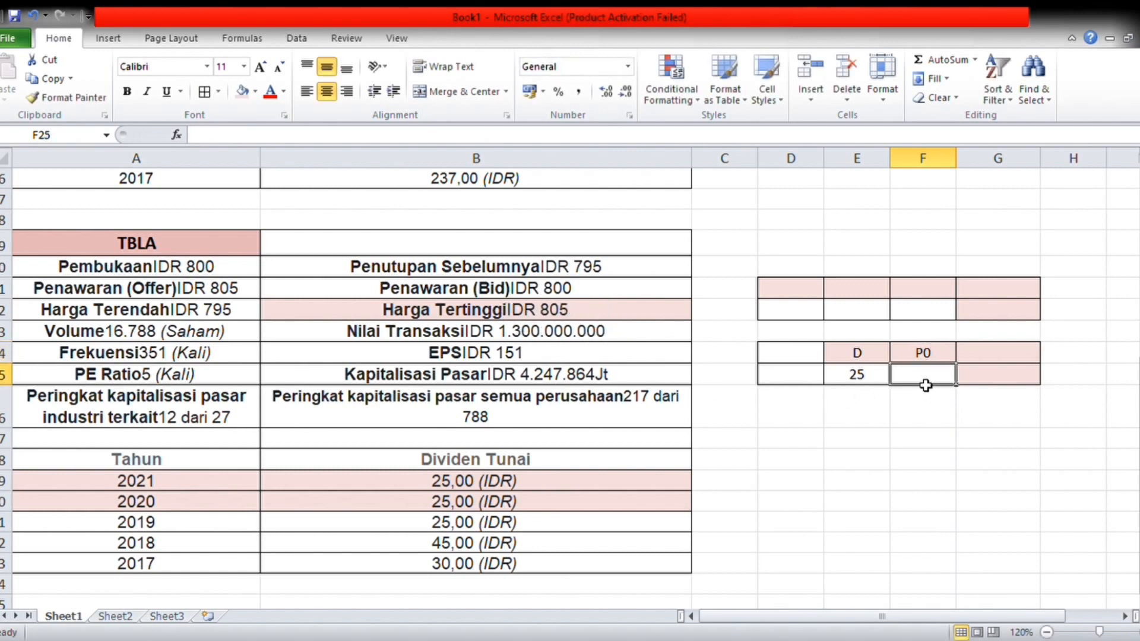
{"action": "type", "text": "8"}
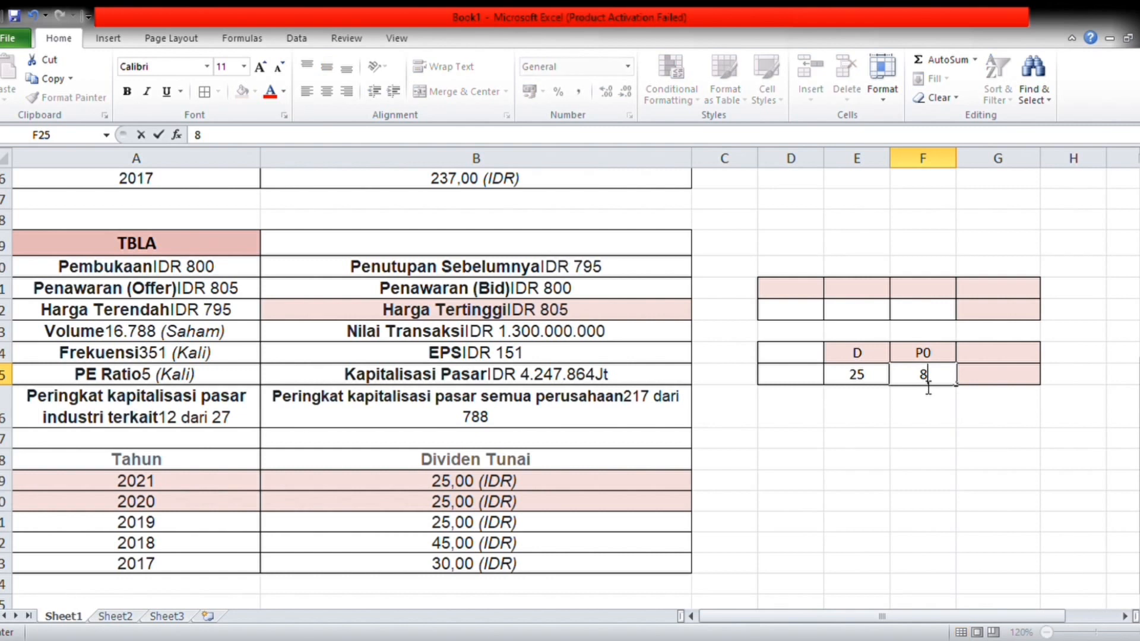
{"action": "type", "text": "05"}
Step: Add the heading "Ks" in G24 of the lower TBLA table
{"action": "left_click", "coordinate": [982, 363]}
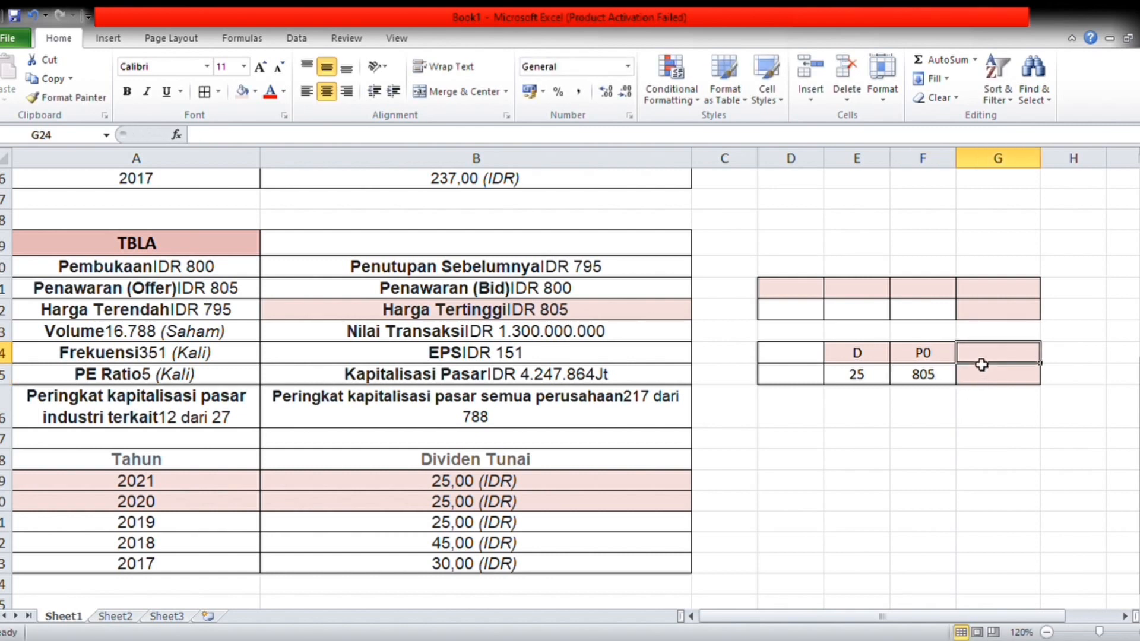
{"action": "type", "text": "K"}
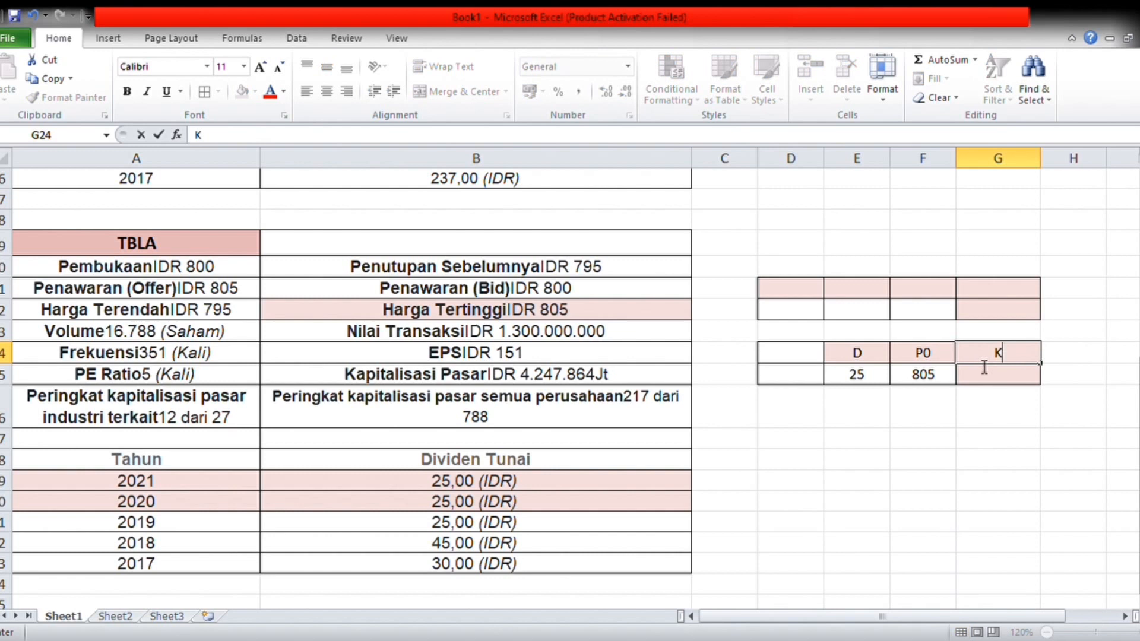
{"action": "type", "text": "s"}
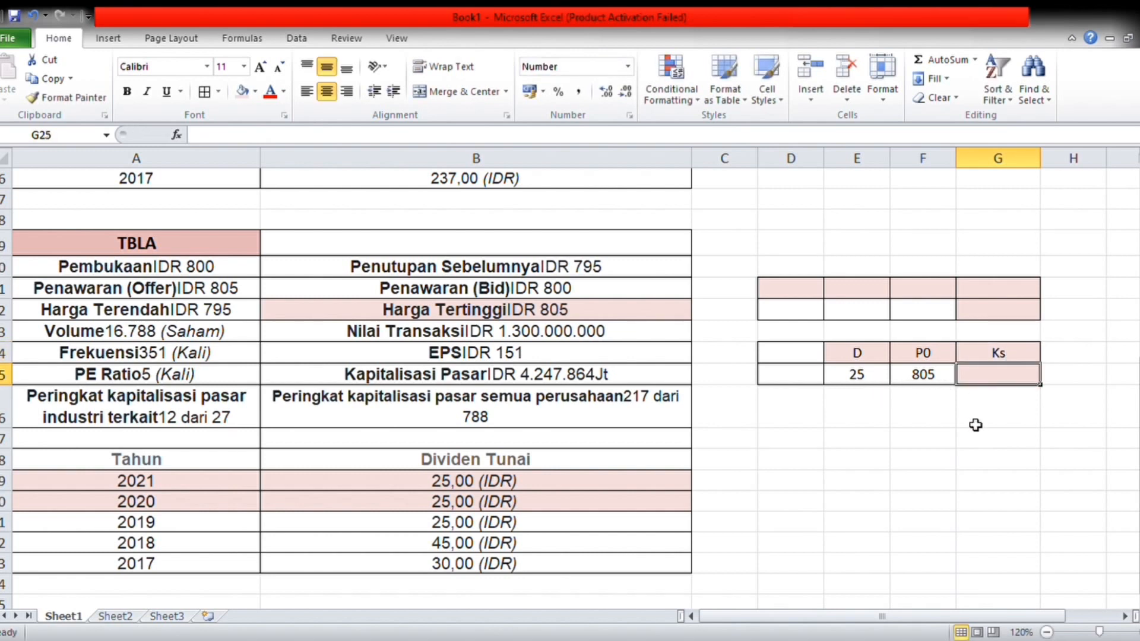
Step: Calculate the TBLA rate of return in G25 with the formula =E25/F25 and format it as a percentage
{"action": "type", "text": "="}
{"action": "left_click", "coordinate": [862, 385]}
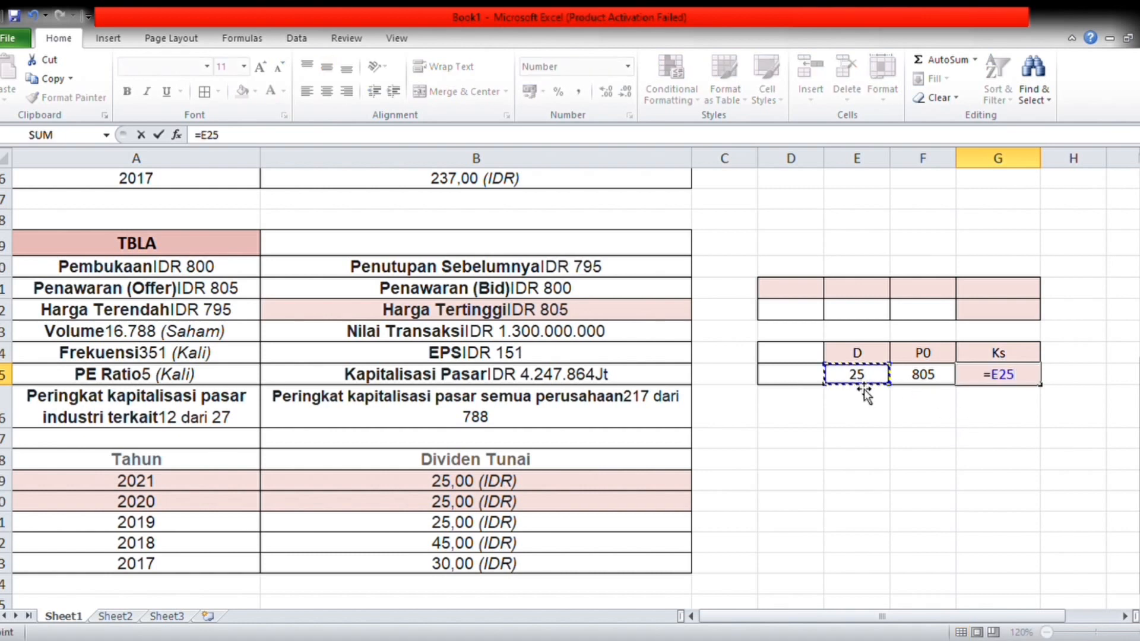
{"action": "type", "text": "/"}
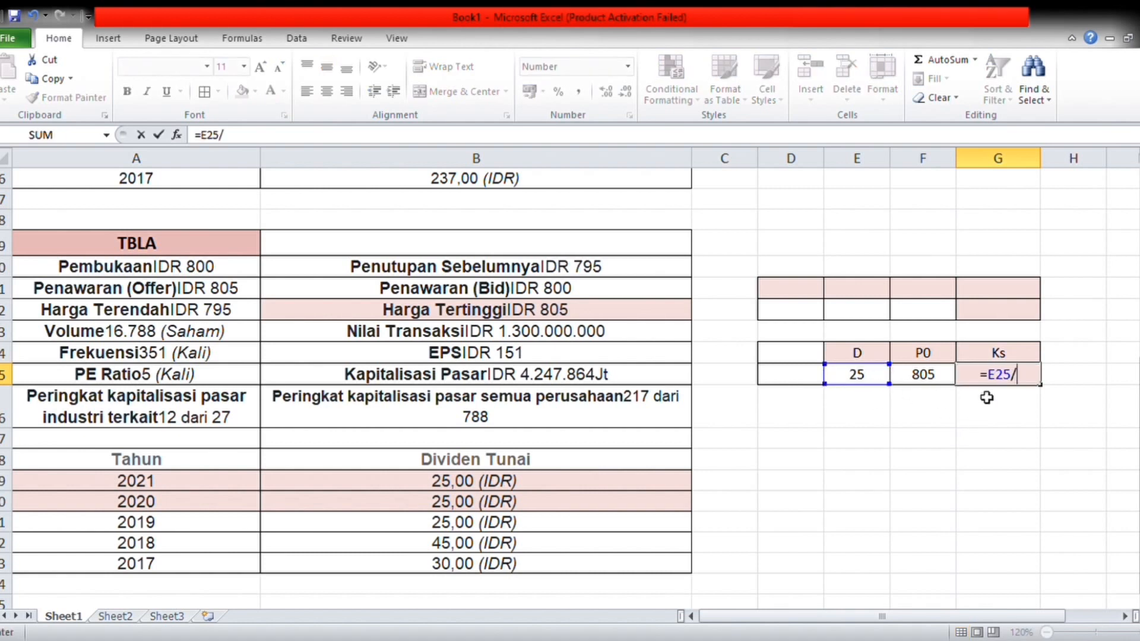
{"action": "left_click", "coordinate": [939, 381]}
{"action": "key", "text": "Return"}
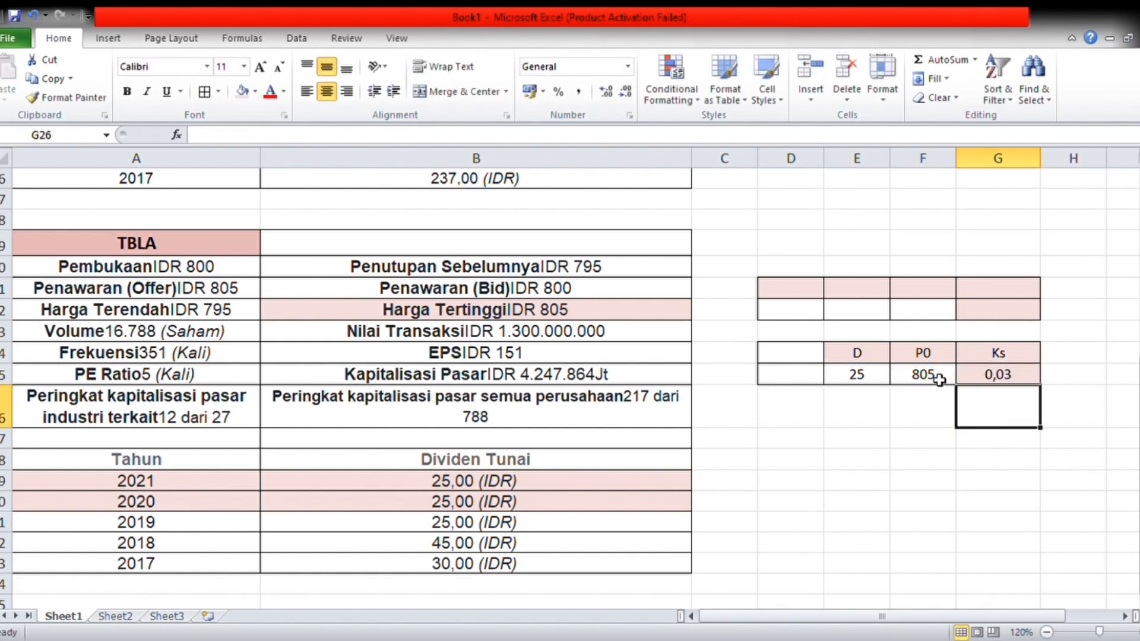
{"action": "left_click", "coordinate": [993, 379]}
{"action": "left_click", "coordinate": [558, 92]}
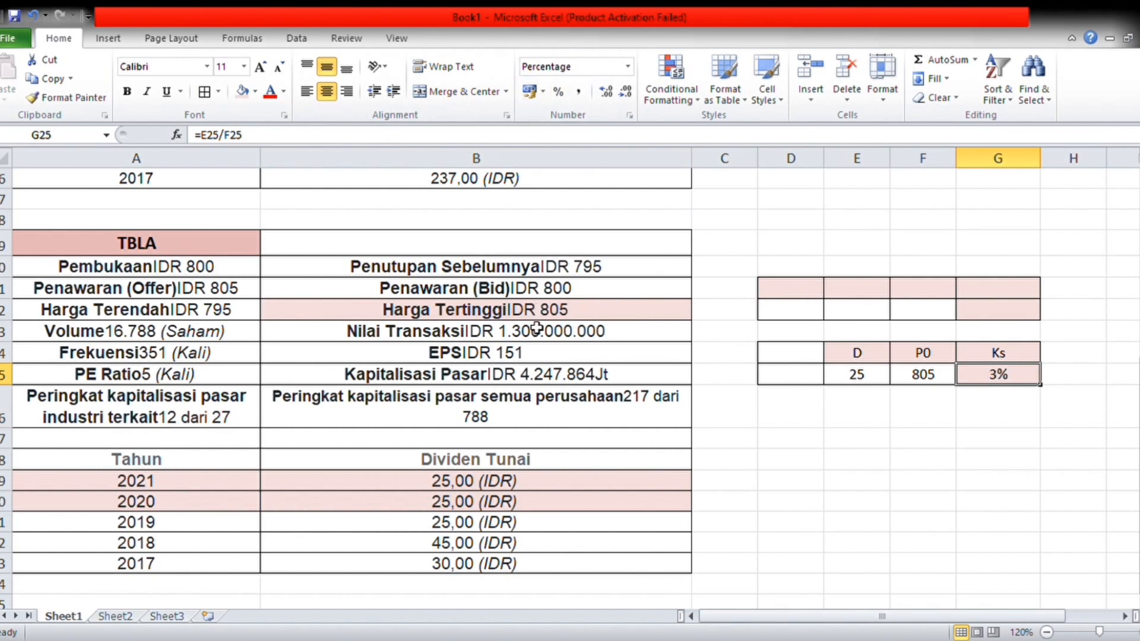
Step: In the upper TBLA table, enter the labels "P0 =" in D21 and "D" in E21, with the dividend 25 in E22
{"action": "left_click", "coordinate": [775, 295]}
{"action": "type", "text": "P0 ="}
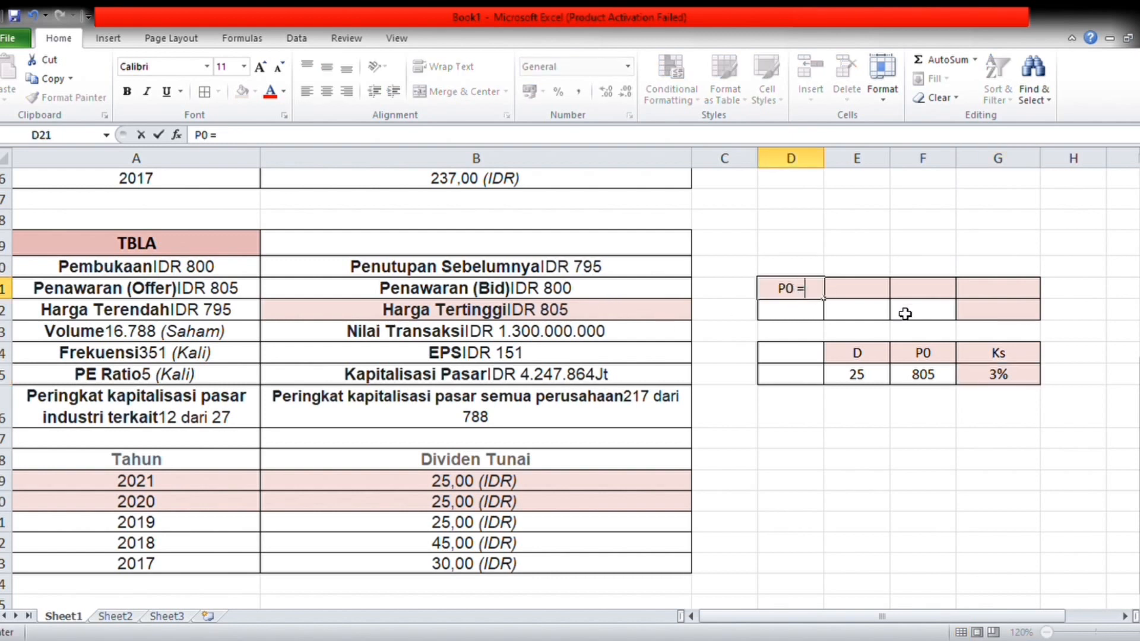
{"action": "left_click", "coordinate": [871, 294]}
{"action": "type", "text": "D"}
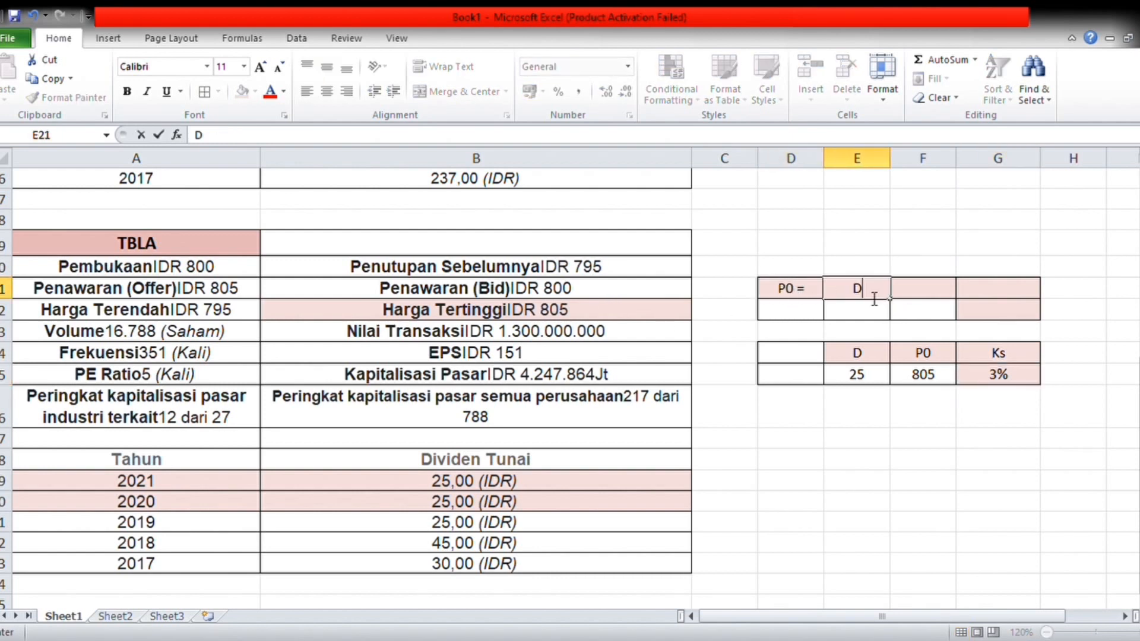
{"action": "left_click", "coordinate": [871, 318]}
{"action": "type", "text": "25"}
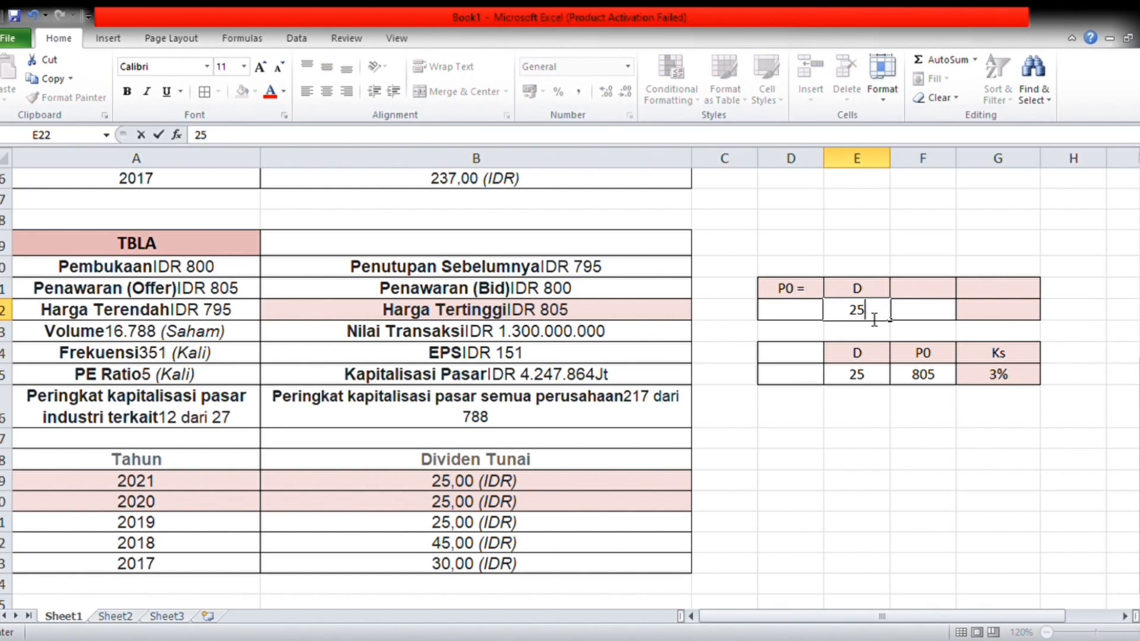
Step: Add the heading "Ks" in F21 and enter the rate 3% beneath it in F22
{"action": "left_click", "coordinate": [930, 288]}
{"action": "type", "text": "K"}
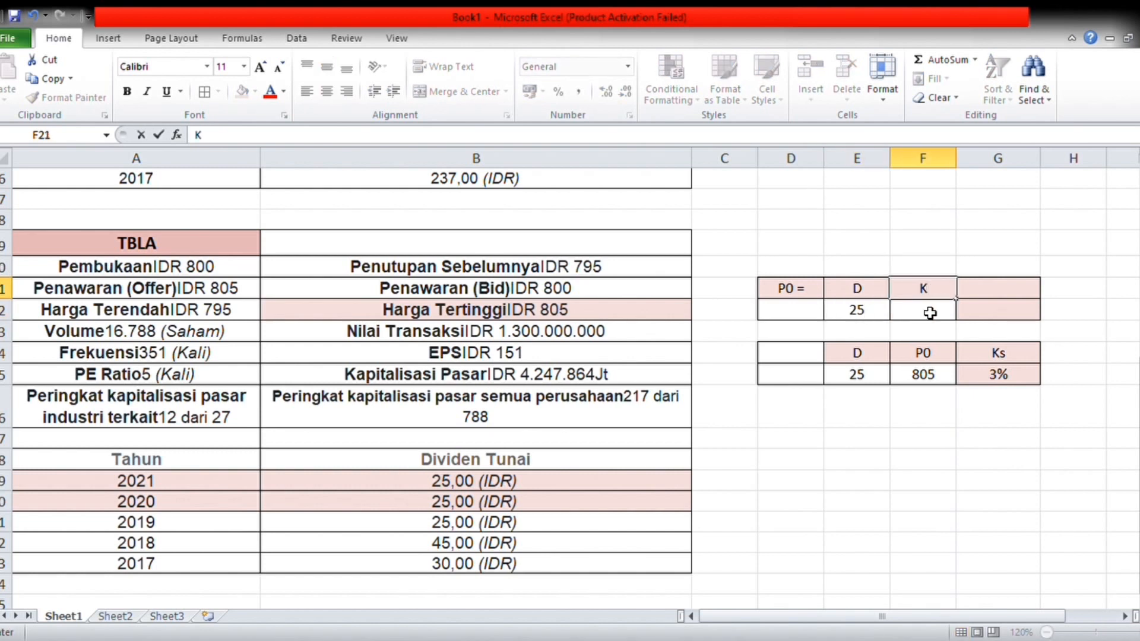
{"action": "type", "text": "s"}
{"action": "key", "text": "BackSpace"}
{"action": "type", "text": "s"}
{"action": "left_click", "coordinate": [929, 314]}
{"action": "type", "text": "3"}
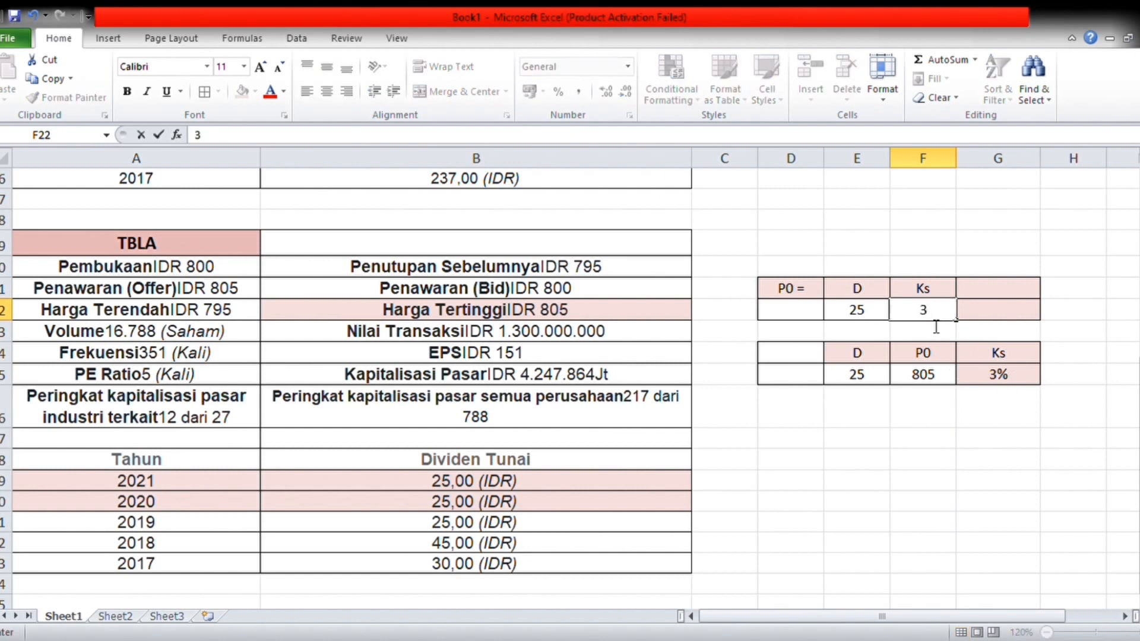
{"action": "type", "text": "%"}
Step: Add the heading "Nilai saham" in G21 and calculate the TBLA share value in G22 with the formula =E22/G25
{"action": "left_click", "coordinate": [996, 292]}
{"action": "type", "text": "Nilai saham"}
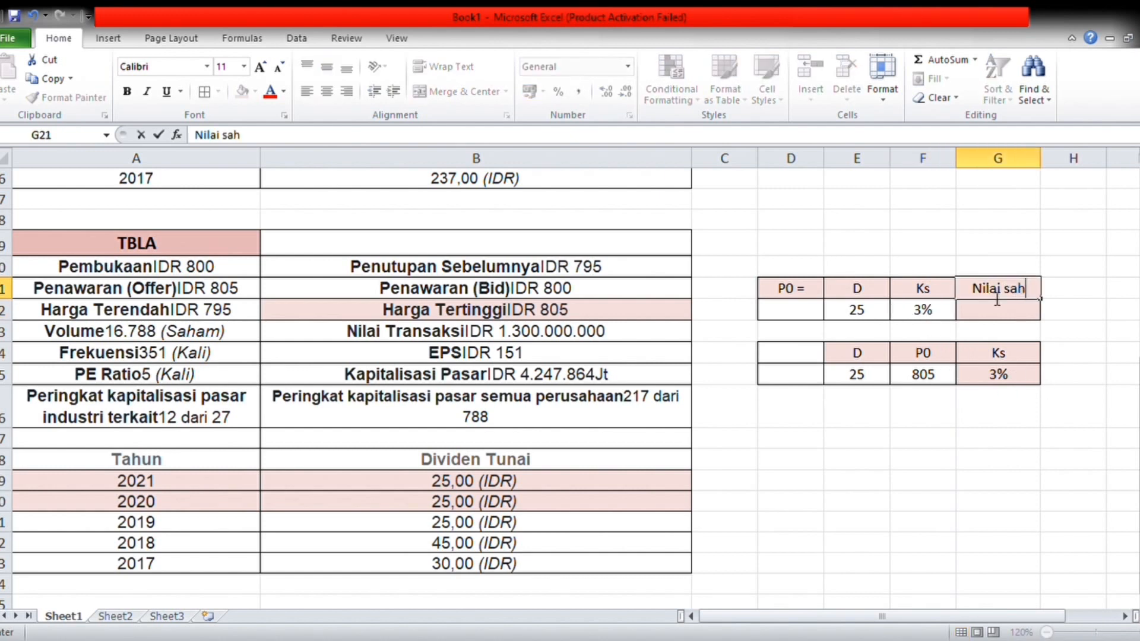
{"action": "left_click", "coordinate": [1009, 323]}
{"action": "type", "text": "="}
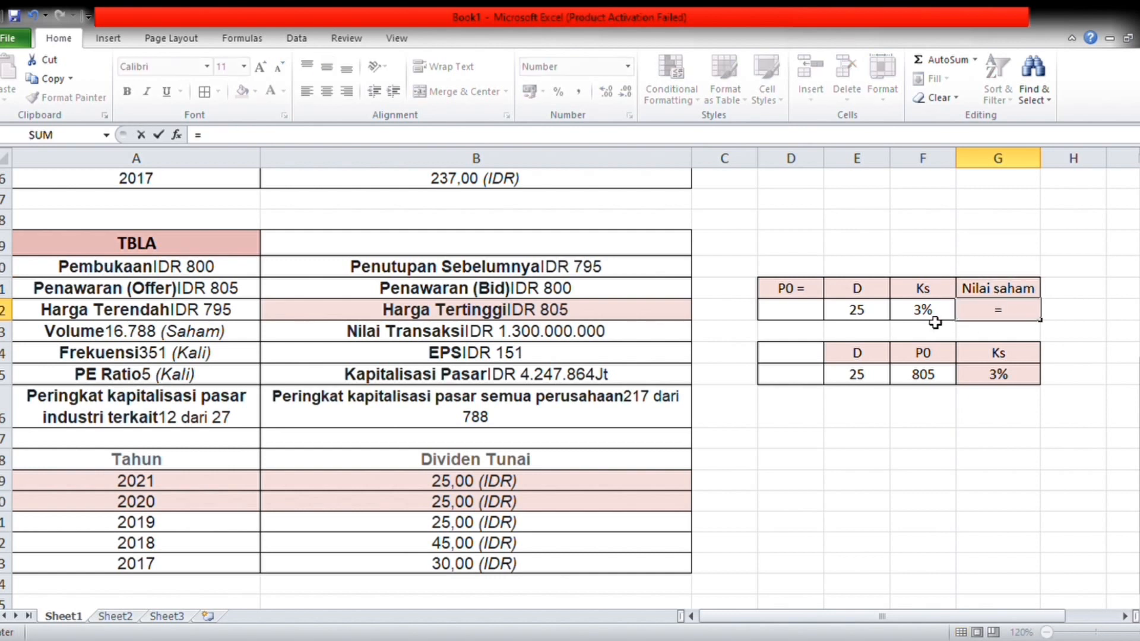
{"action": "left_click", "coordinate": [880, 314]}
{"action": "type", "text": "/"}
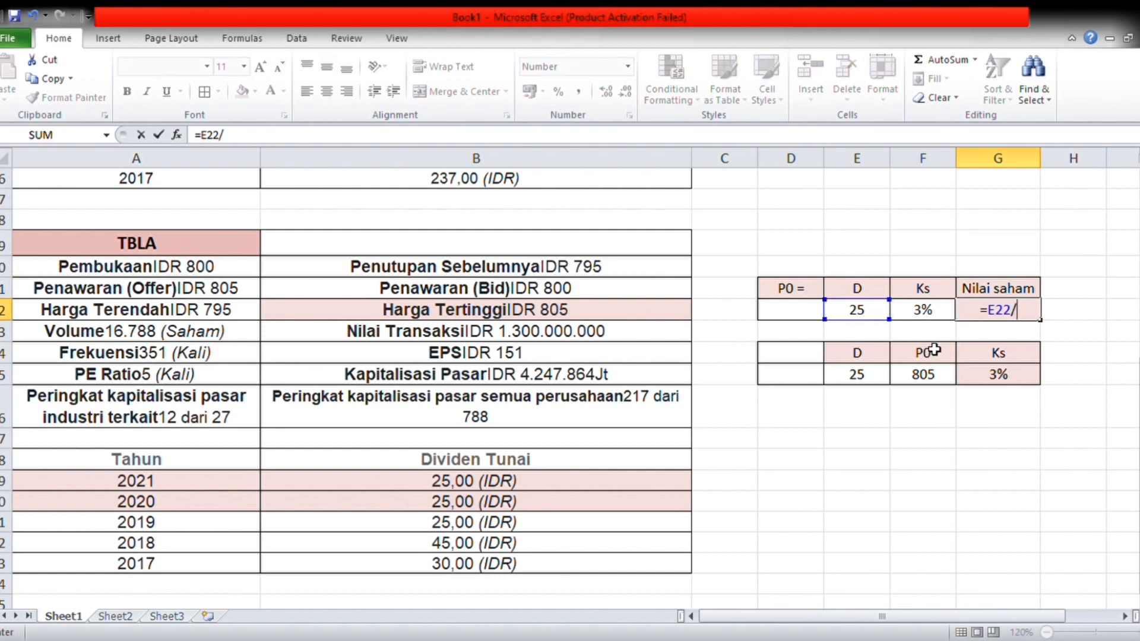
{"action": "left_click", "coordinate": [1010, 376]}
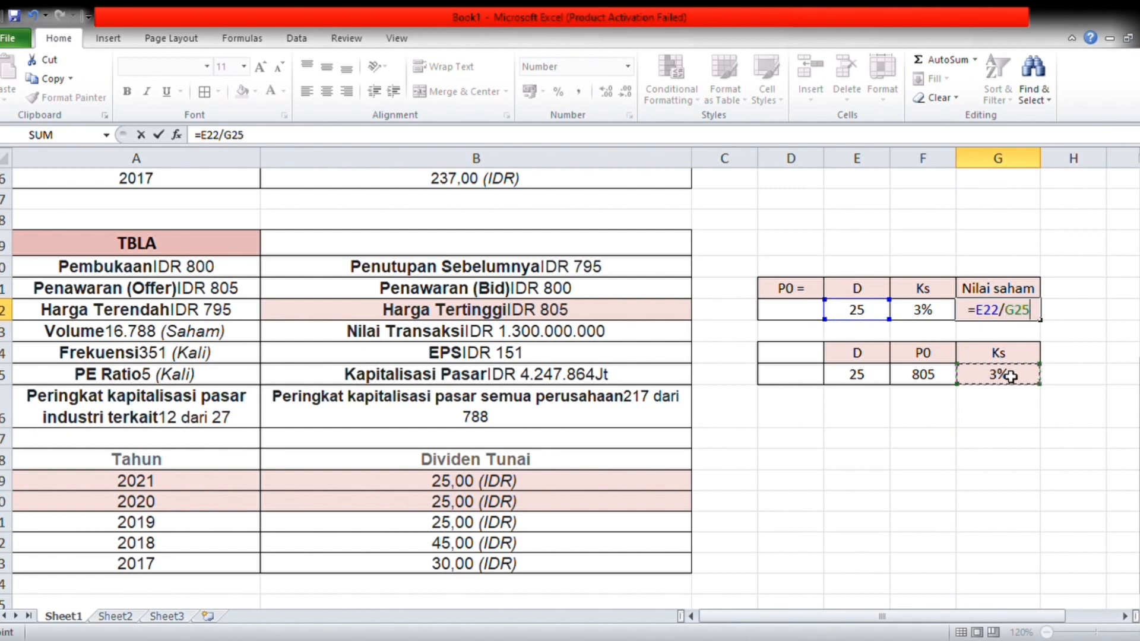
{"action": "key", "text": "Return"}
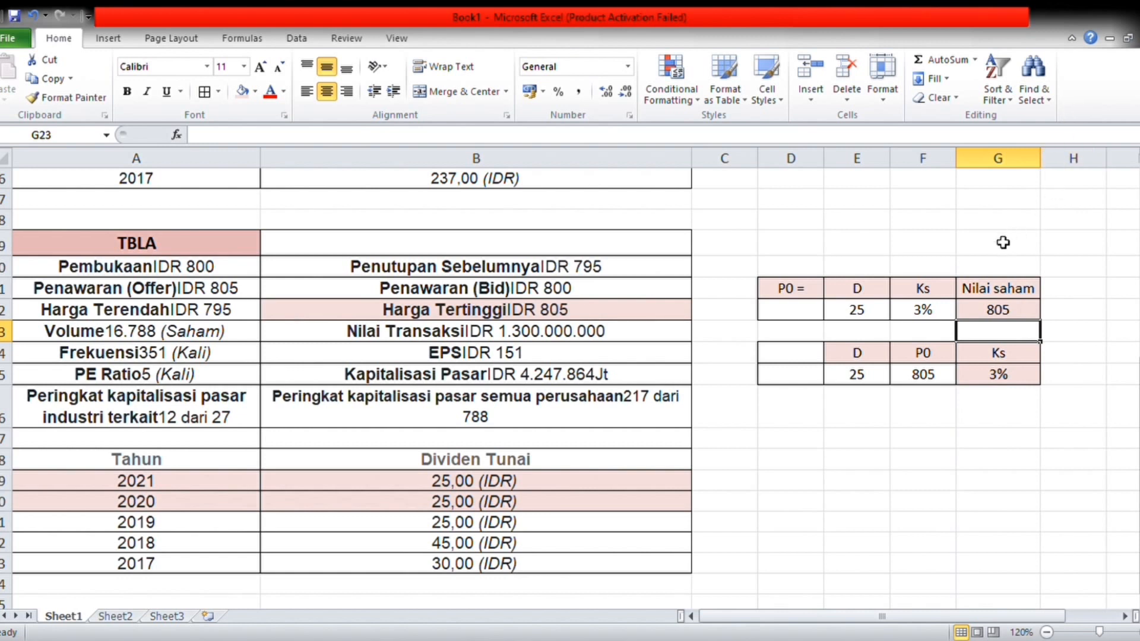
{"action": "scroll", "coordinate": [1003, 242], "scroll_direction": "up", "scroll_amount": 5}
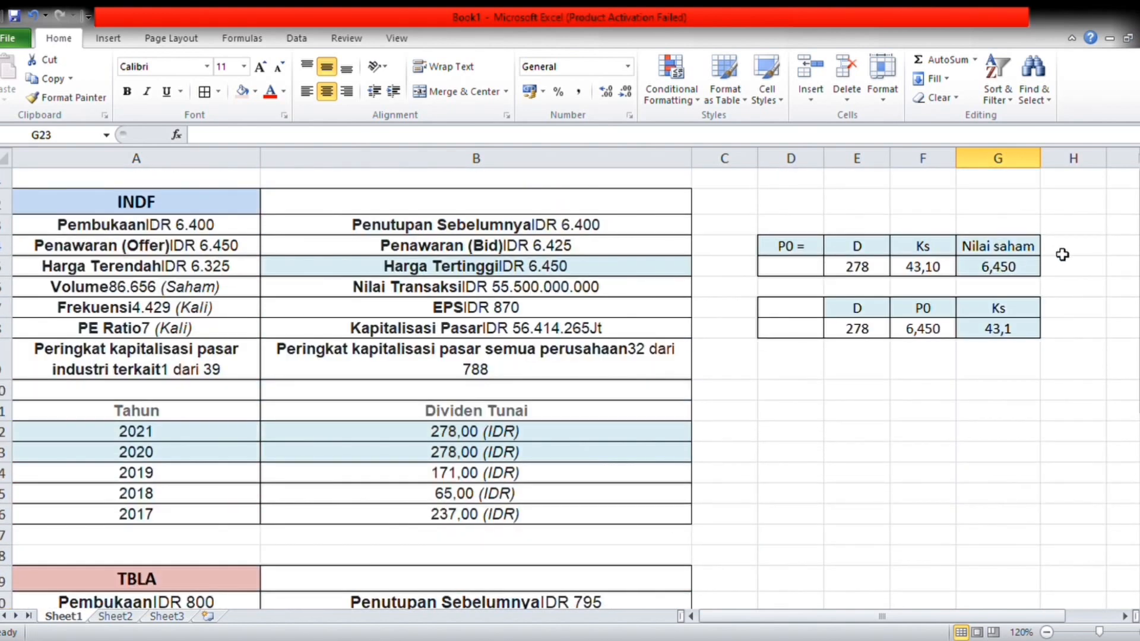
{"action": "scroll", "coordinate": [1062, 254], "scroll_direction": "down", "scroll_amount": 5}
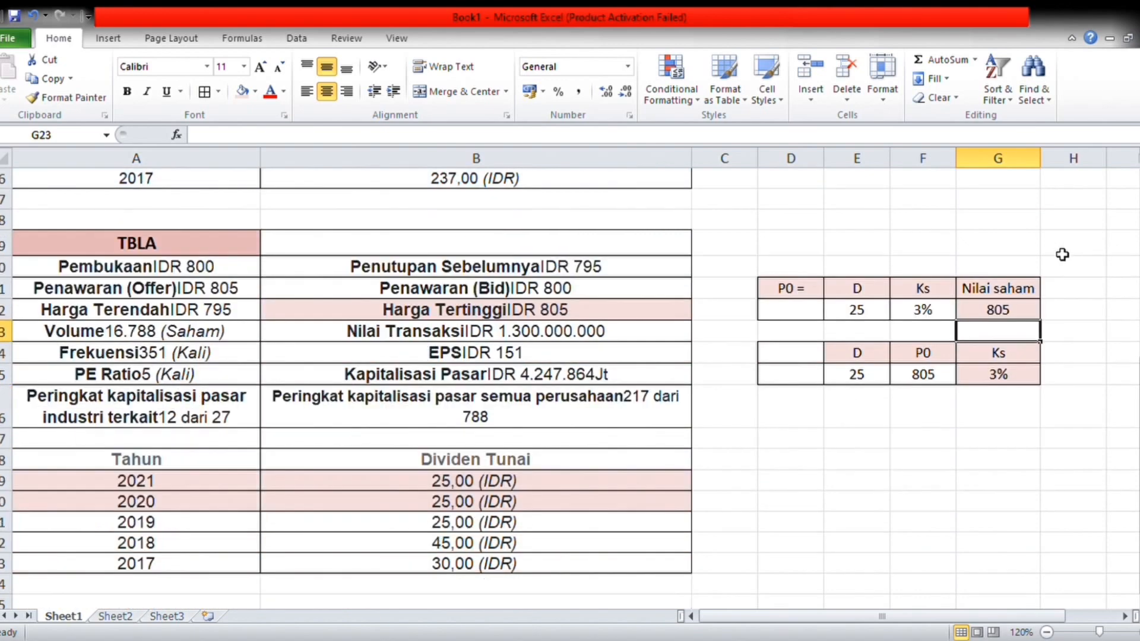